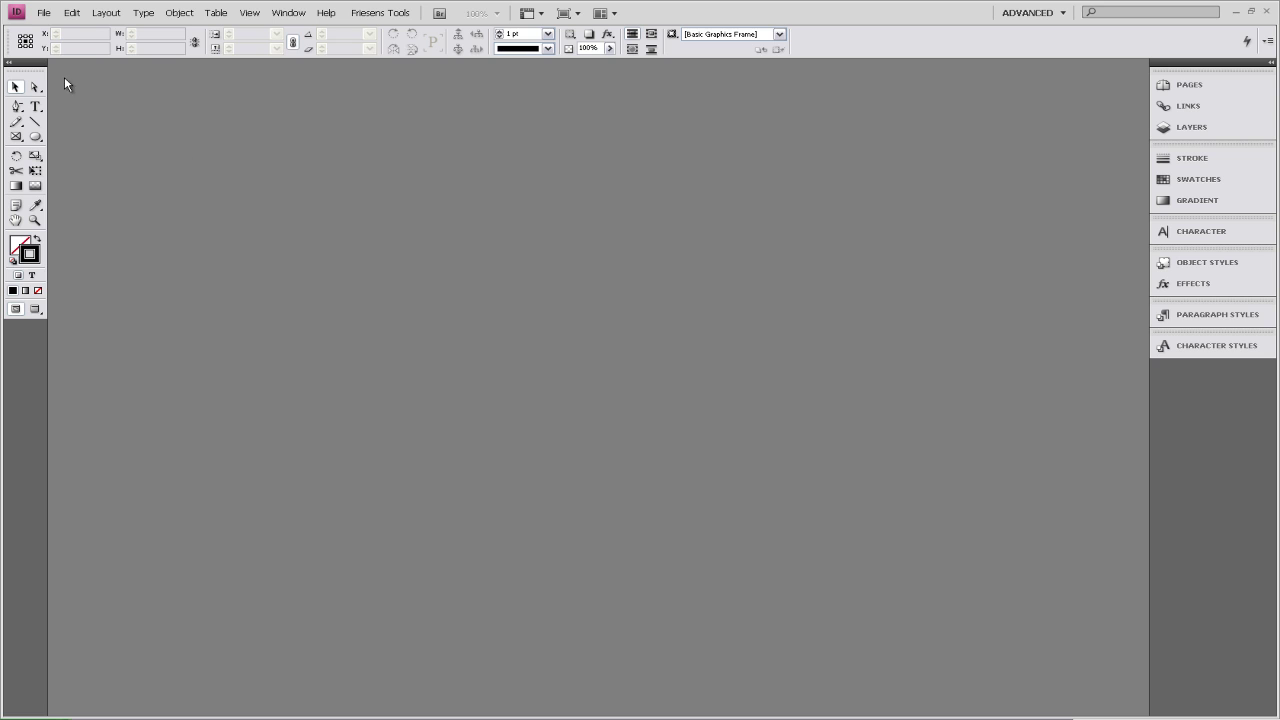
- Start a new document with unlinked margins: top 2p0, inside 2p0, bottom 4p0
click(46, 16)
mouse_move(56, 29)
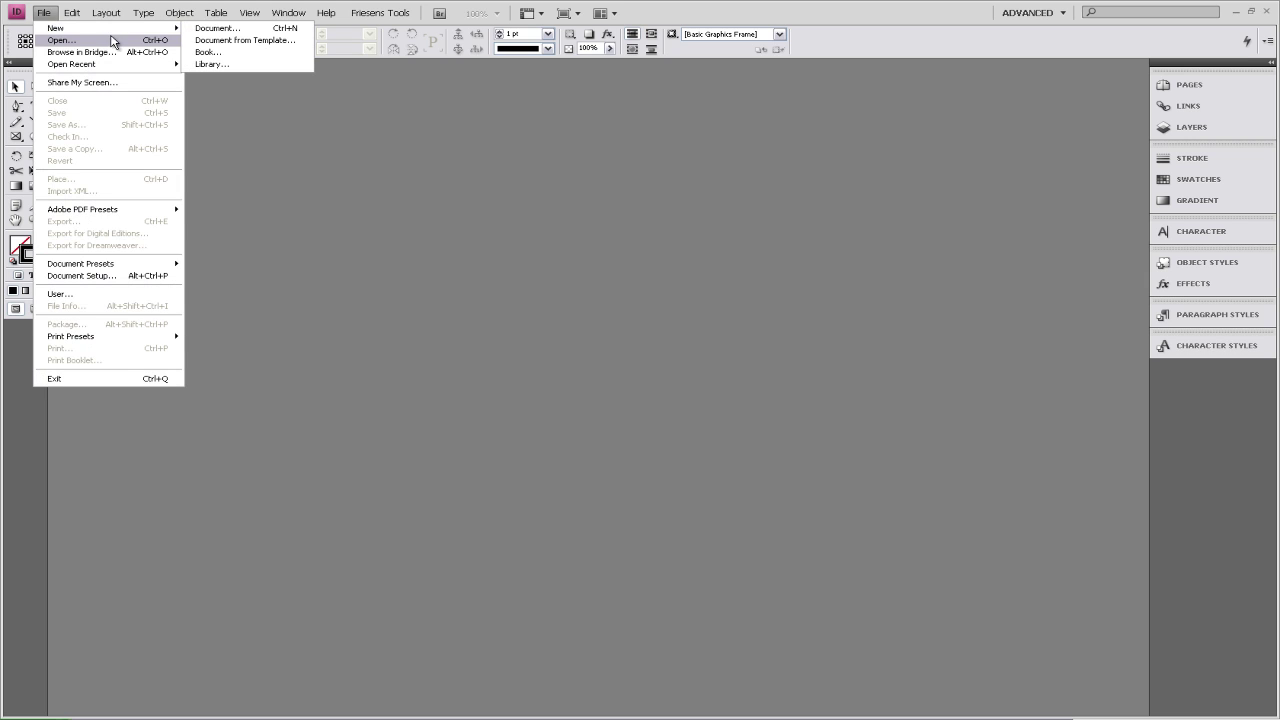
click(202, 33)
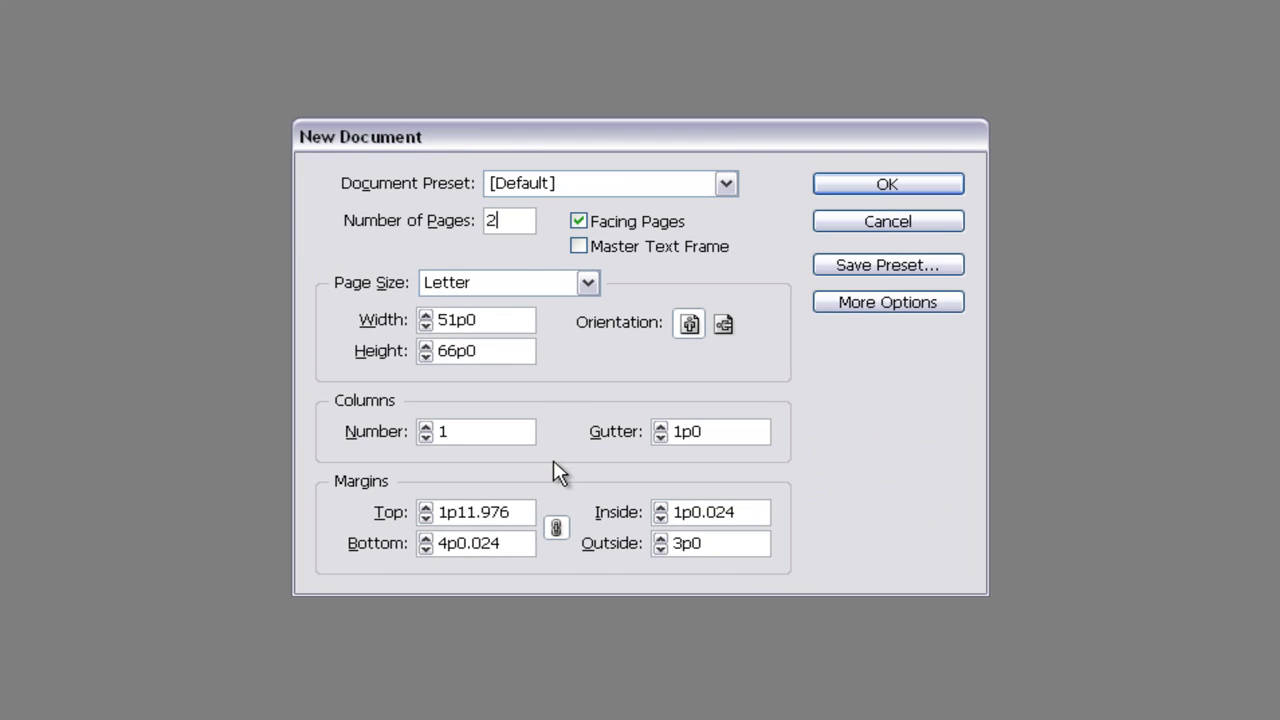
click(556, 528)
drag(520, 513, 419, 507)
text(2)
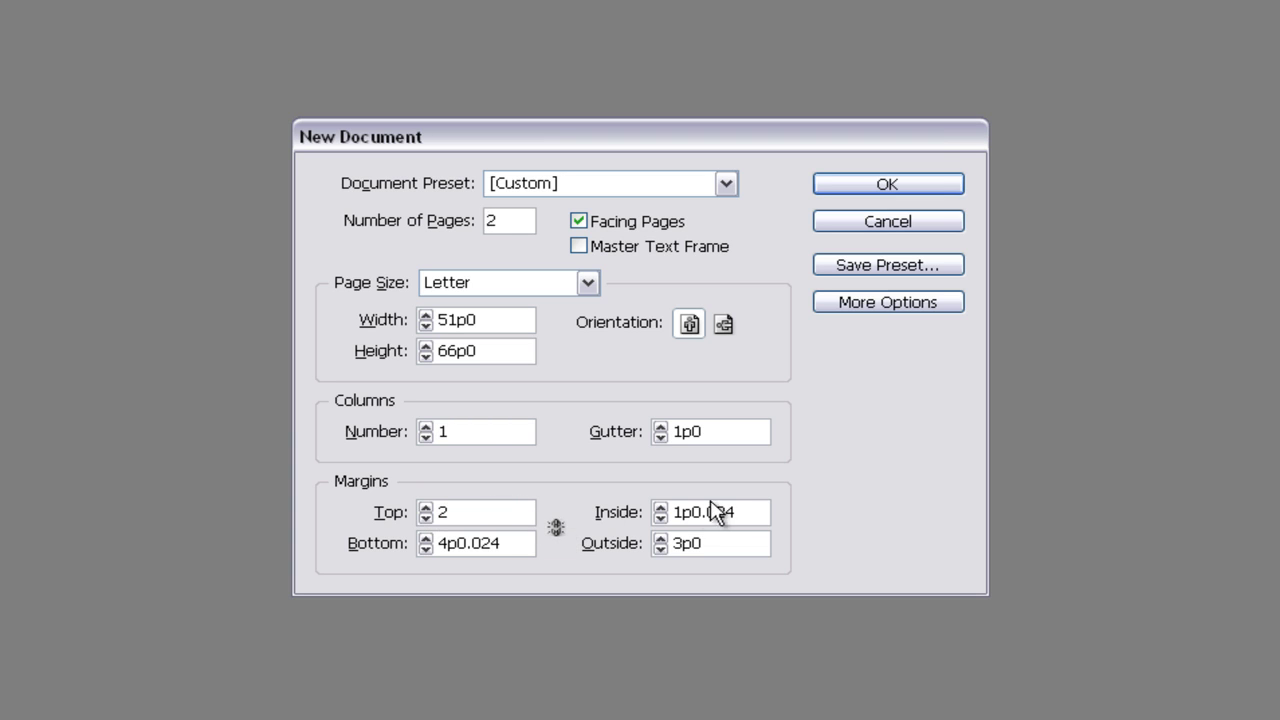
drag(740, 515, 656, 520)
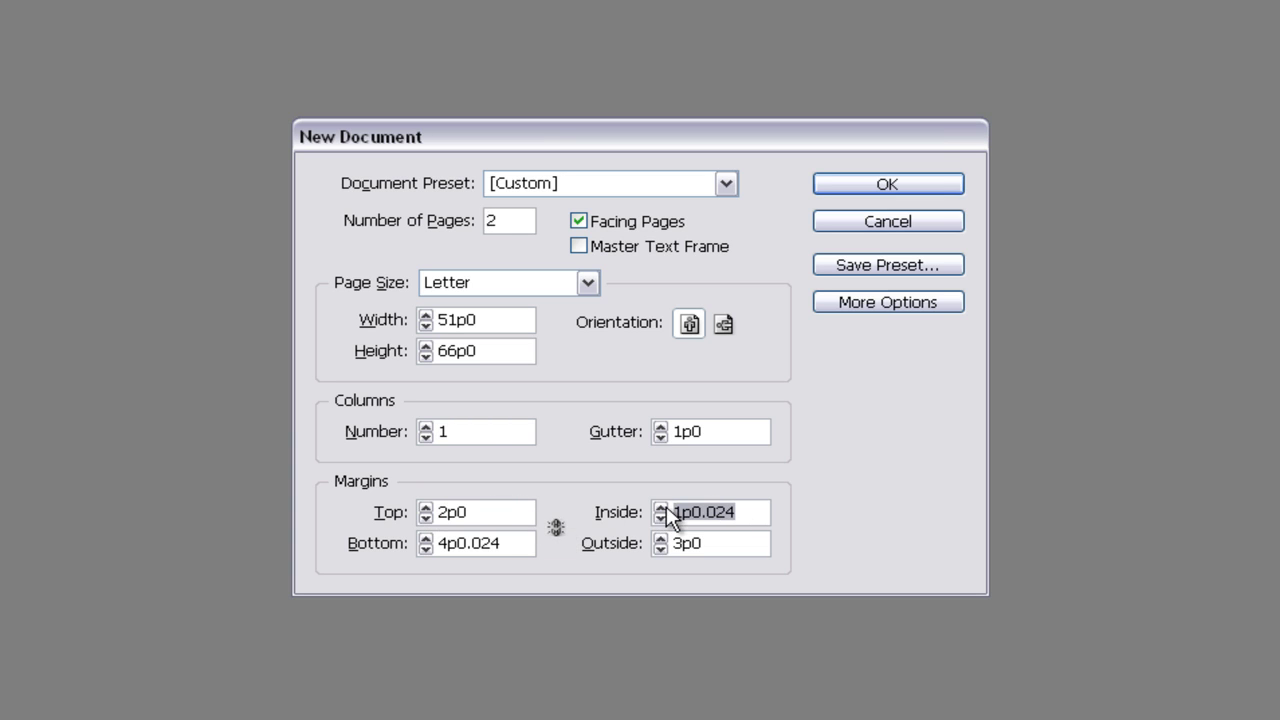
text(2)
drag(512, 543, 417, 554)
text(4)
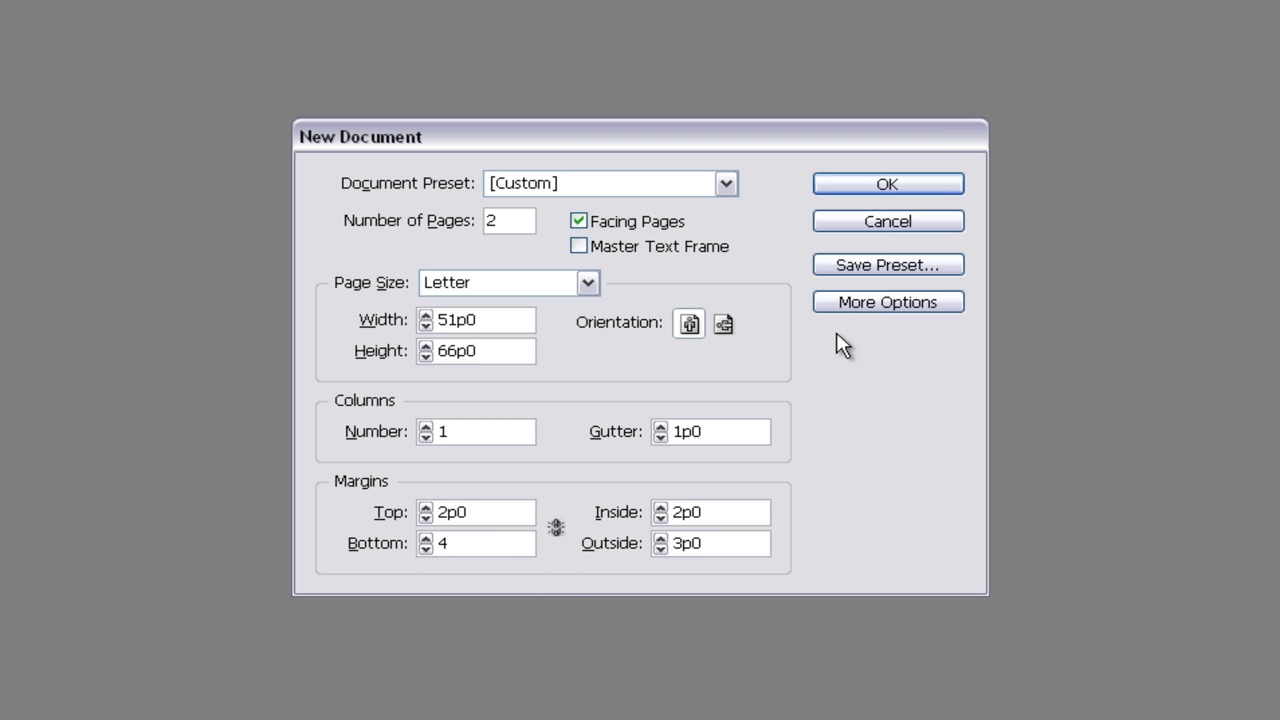
- Set a linked 1p0 bleed on all four sides and create the document
click(840, 305)
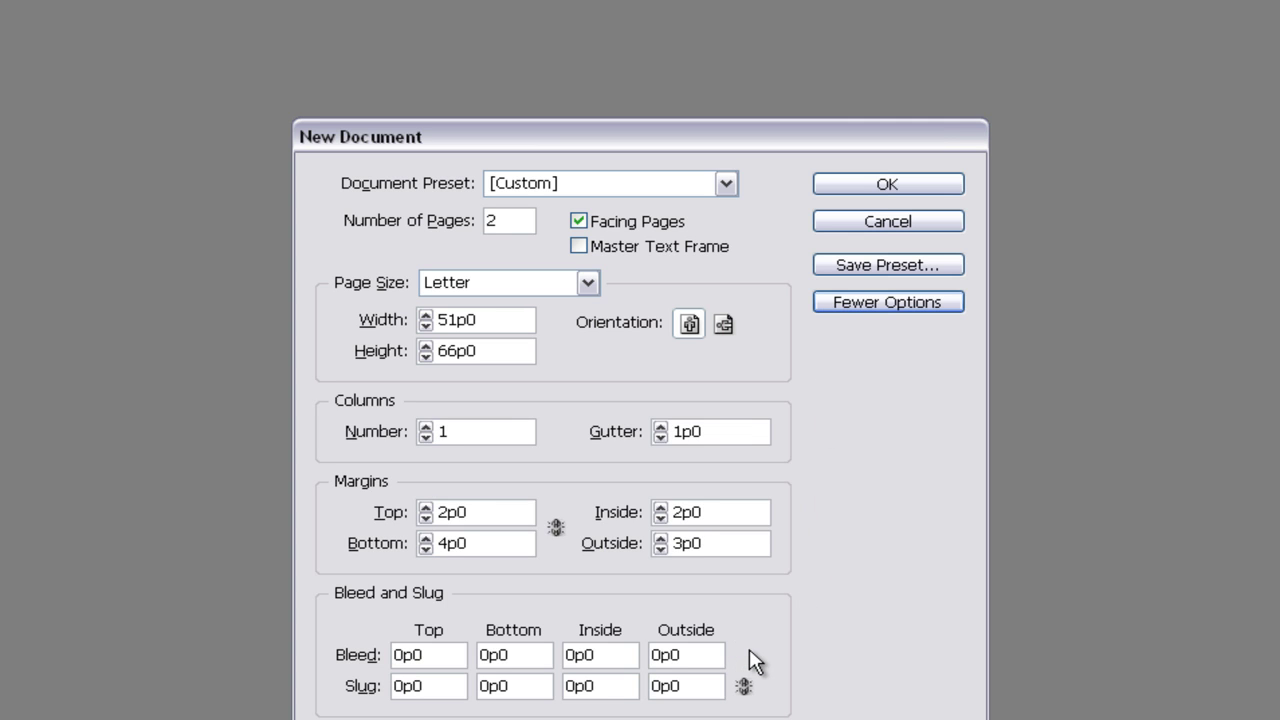
drag(449, 655, 380, 662)
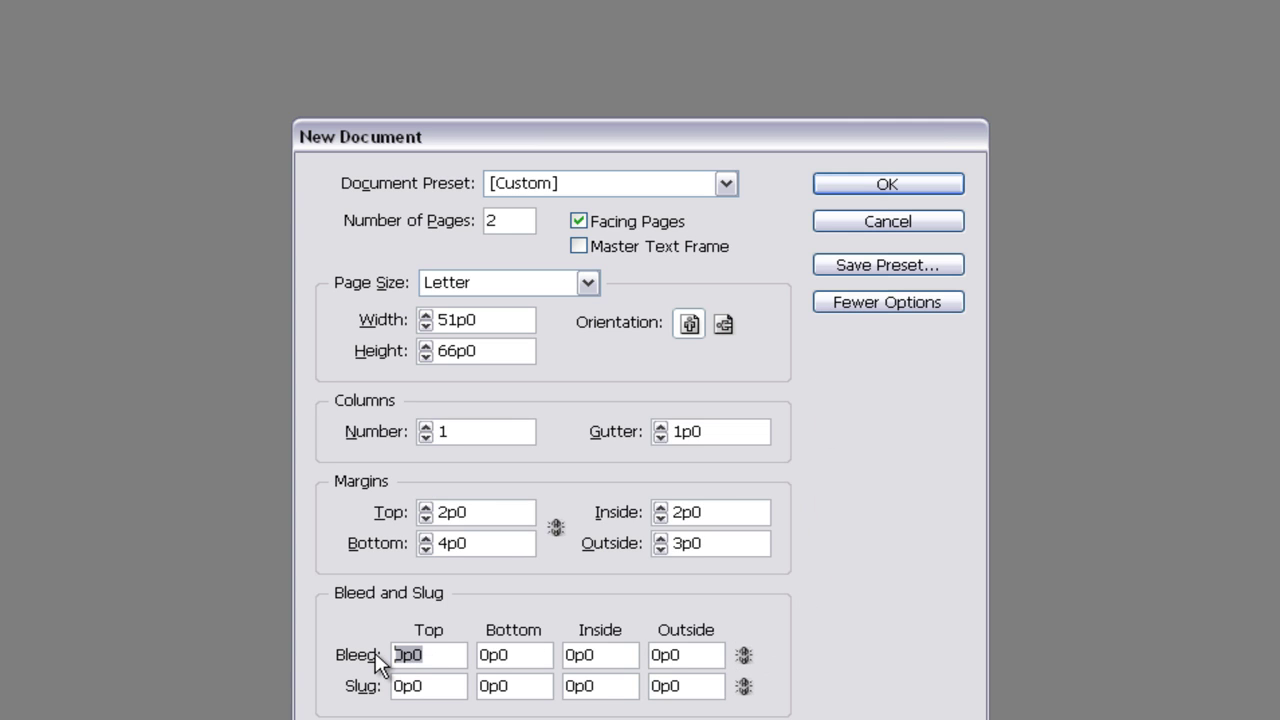
text(1)
click(742, 658)
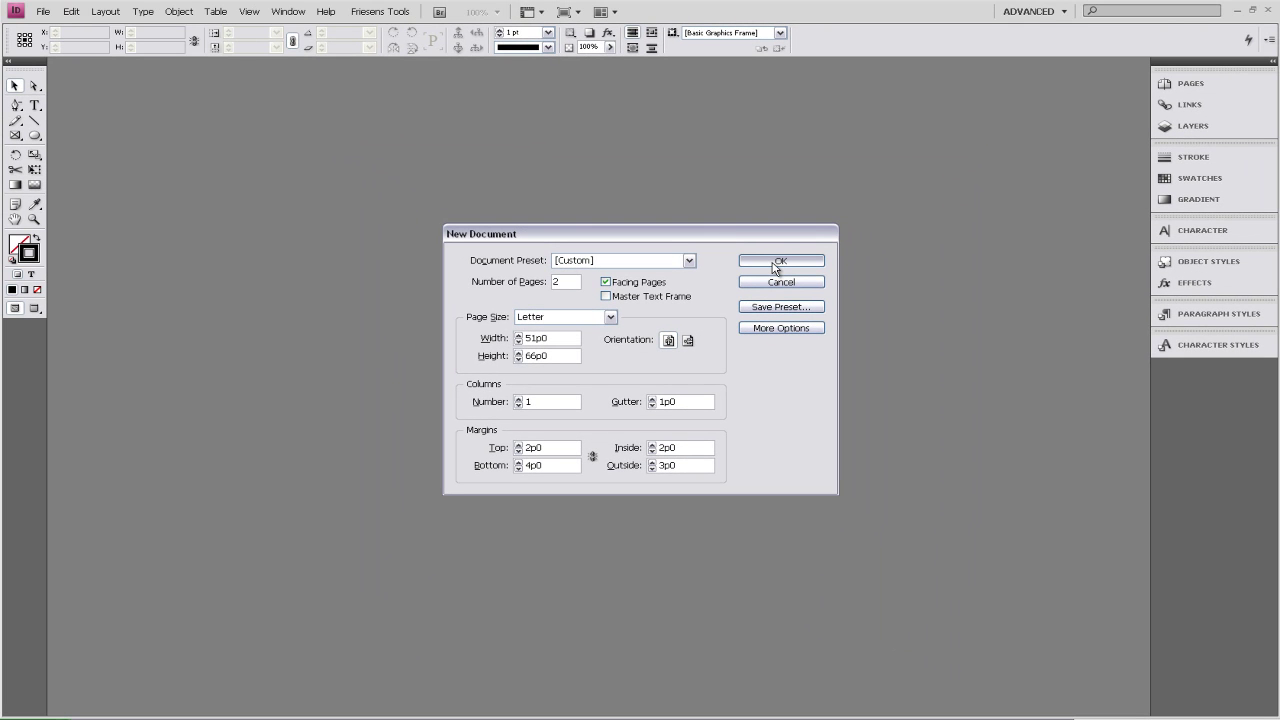
click(780, 261)
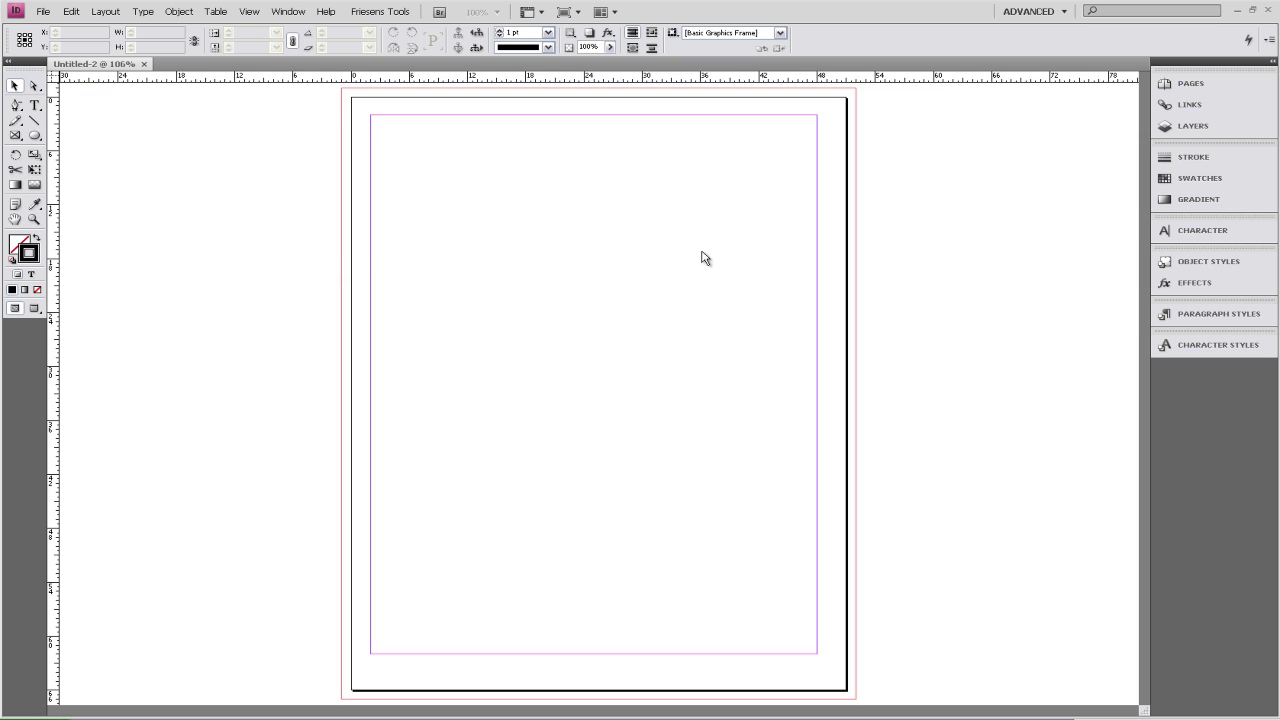
- Set Numbering & Section Options to start page numbering at 500
click(112, 14)
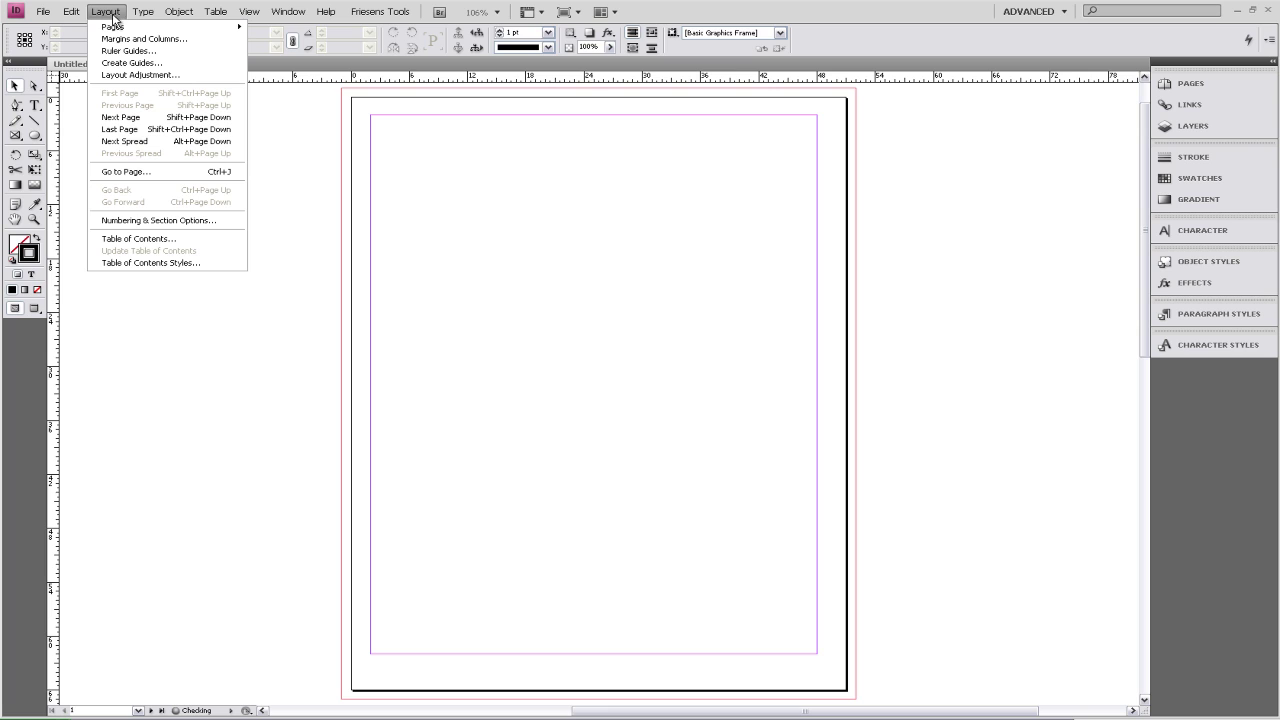
click(134, 222)
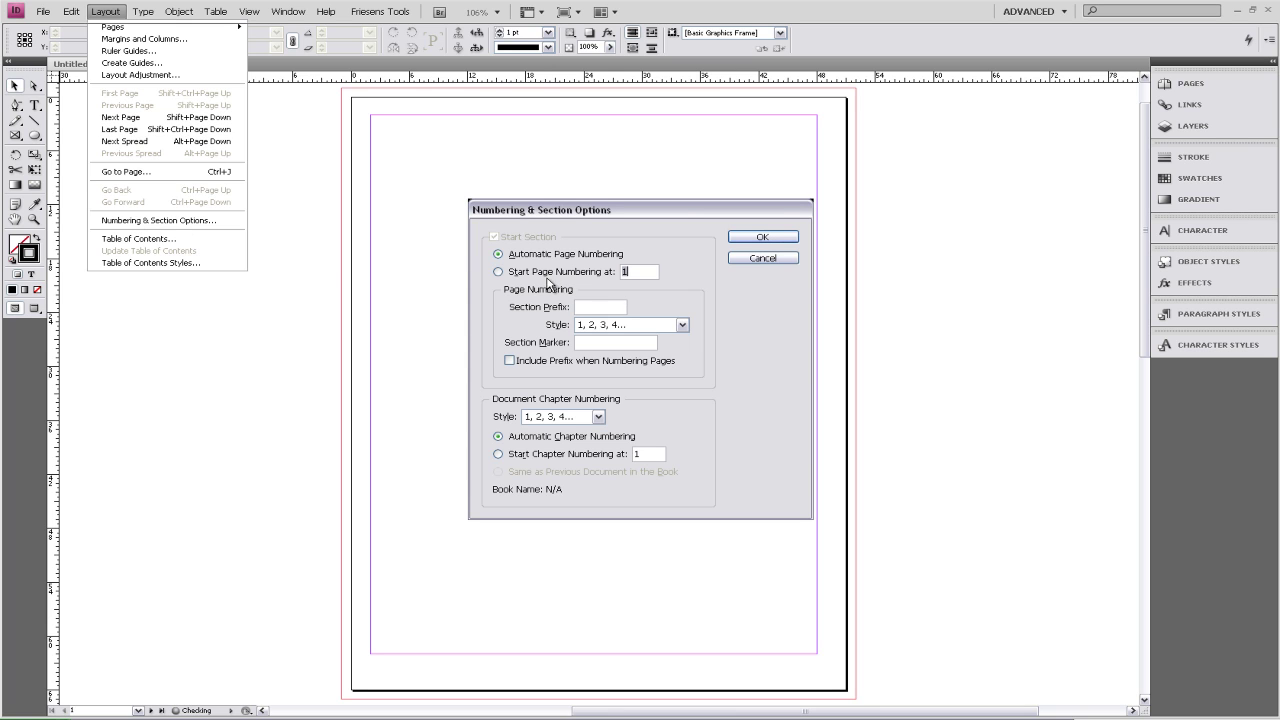
text(5)
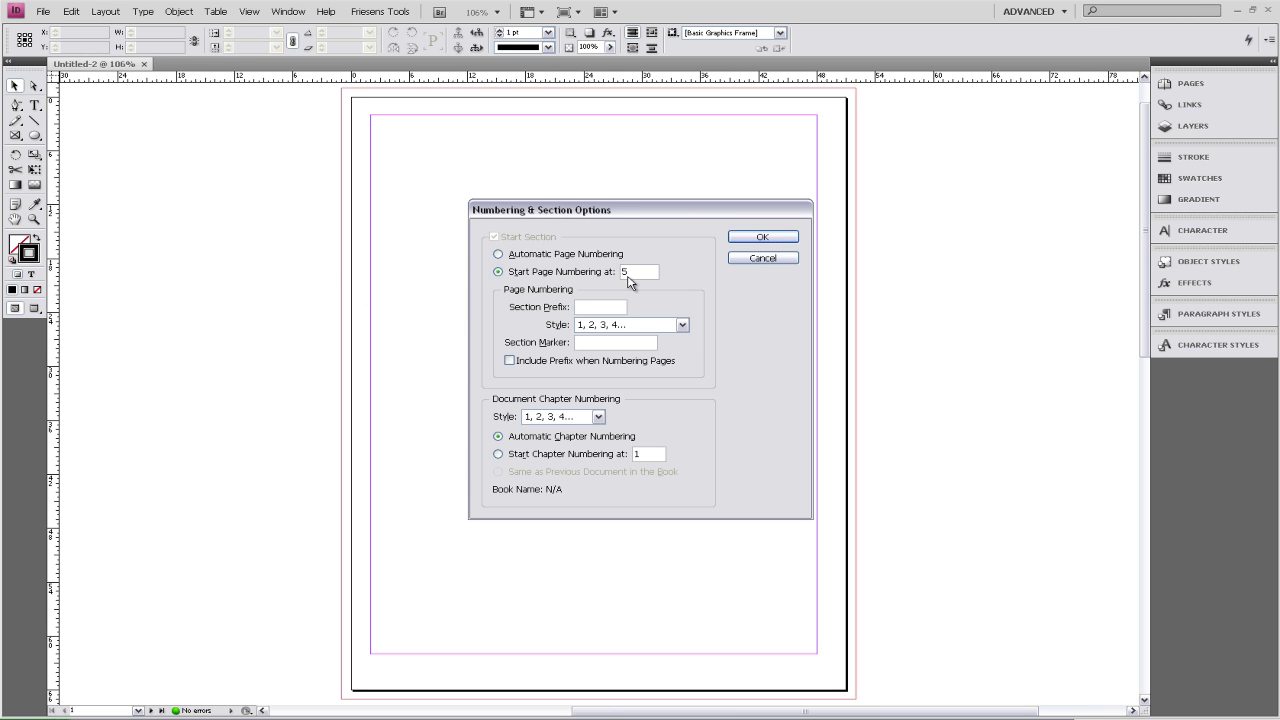
text(00)
click(737, 238)
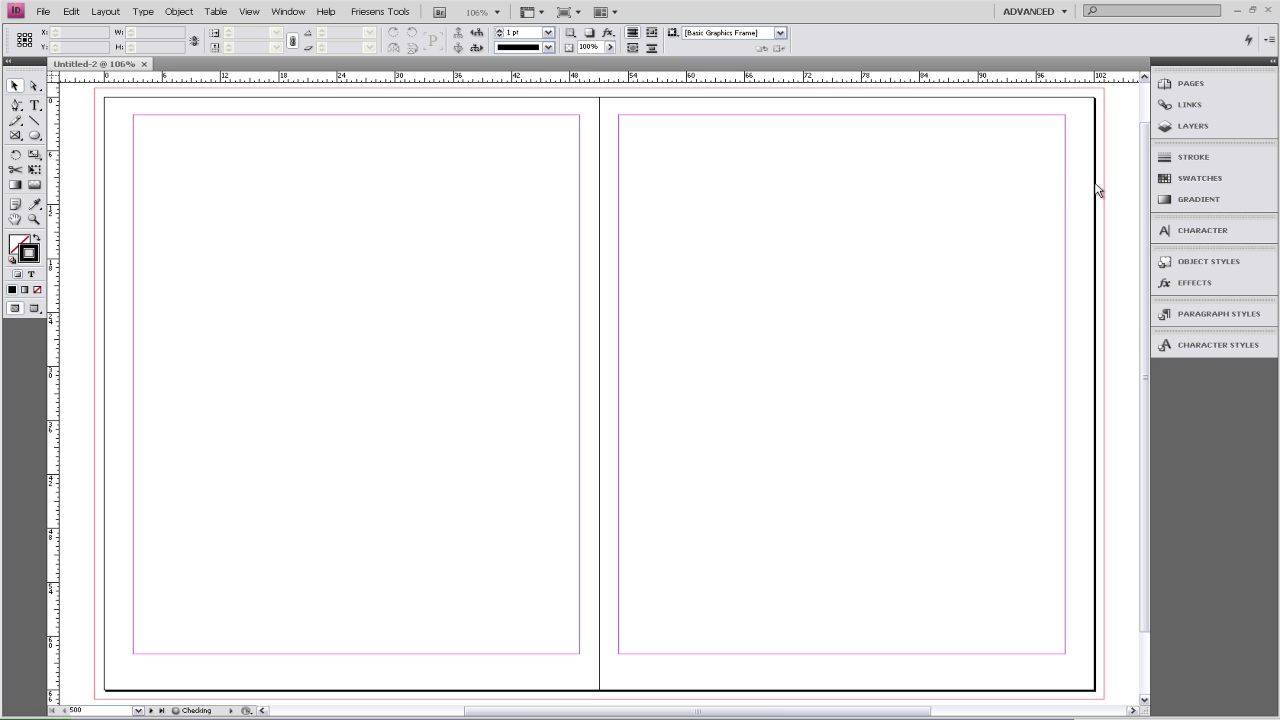
- Select the six default CMYK colour swatches from Cyan onward and delete them
click(1180, 180)
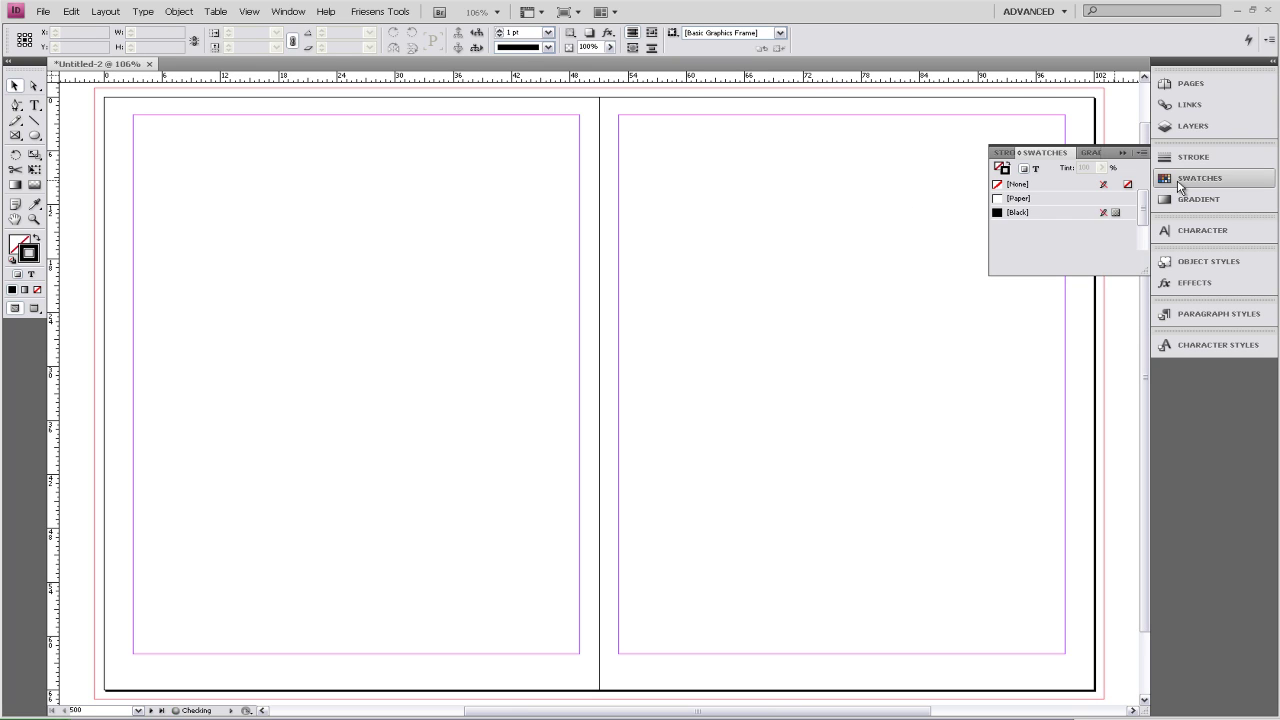
click(1056, 242)
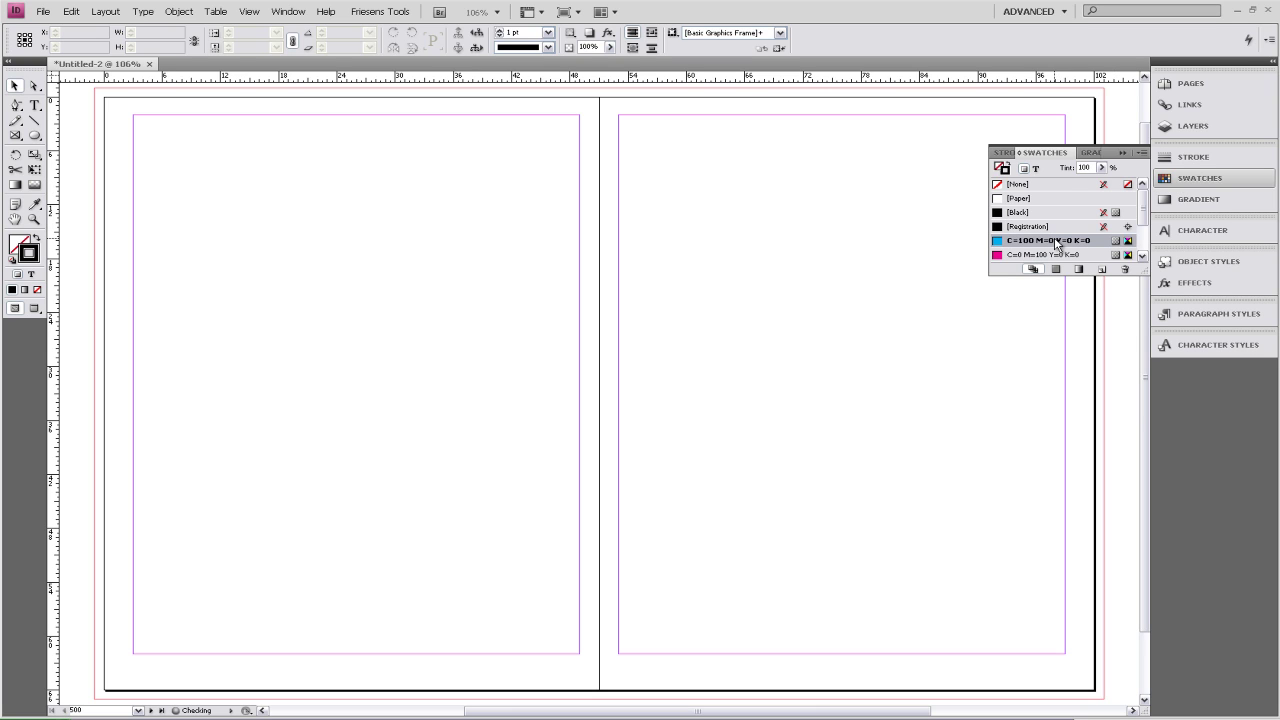
click(1143, 262)
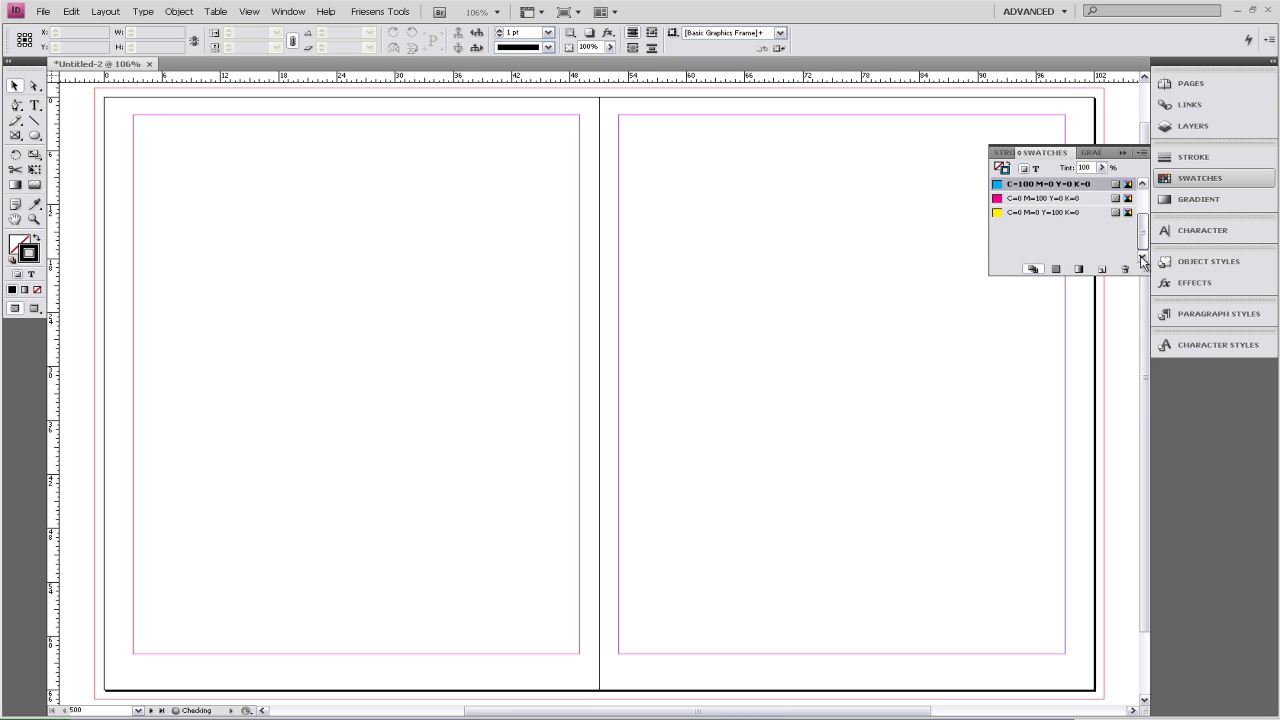
shift+click(1056, 258)
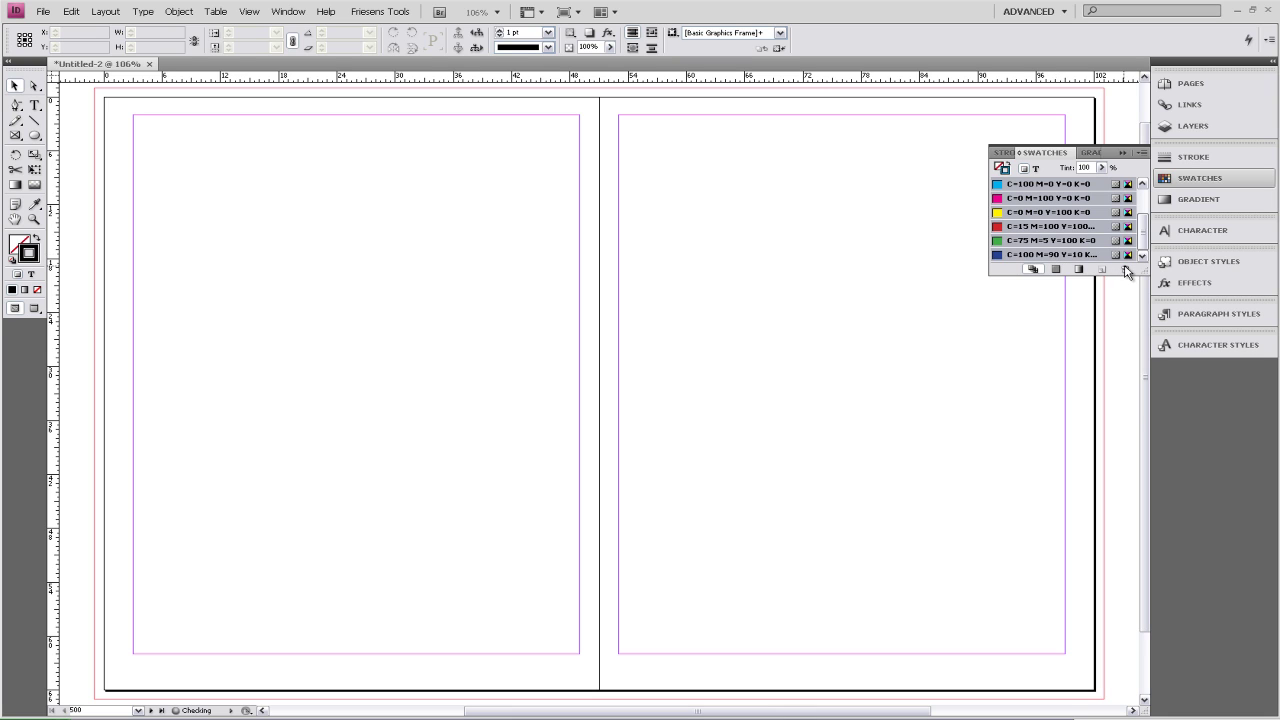
click(1125, 270)
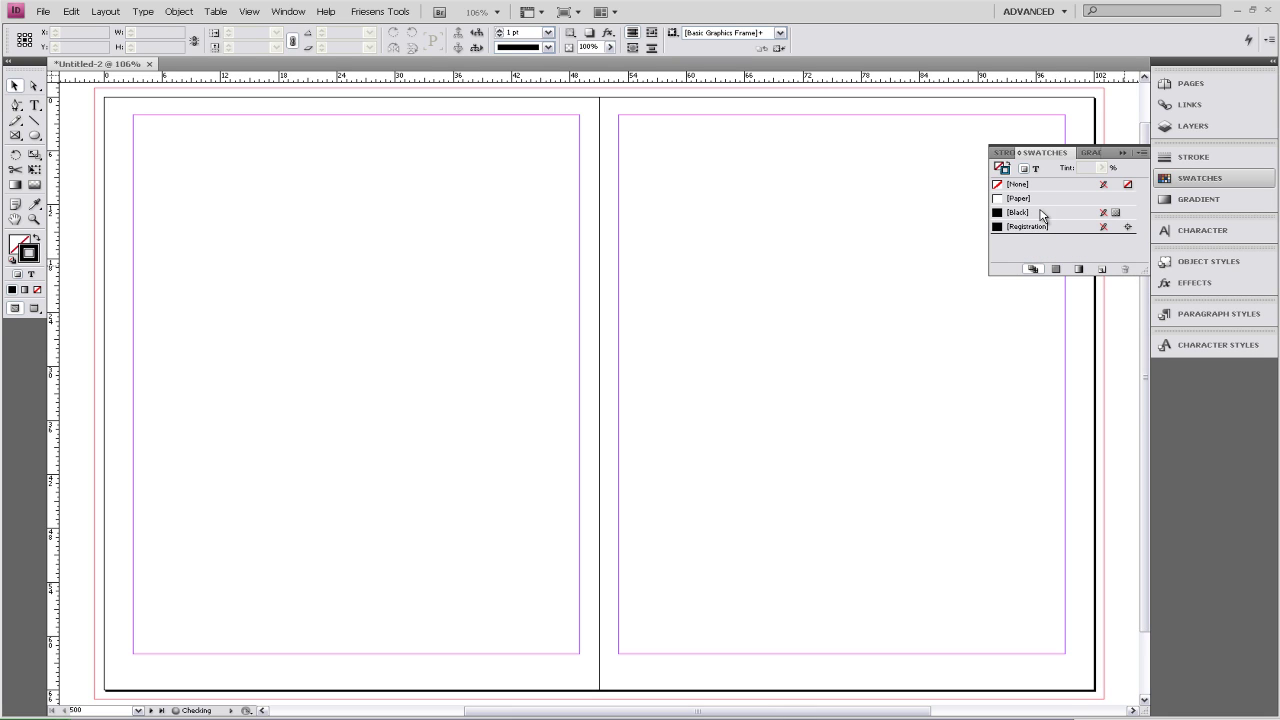
- Make [None] the default fill and stroke, and turn off Ligatures in the Character panel
click(1013, 186)
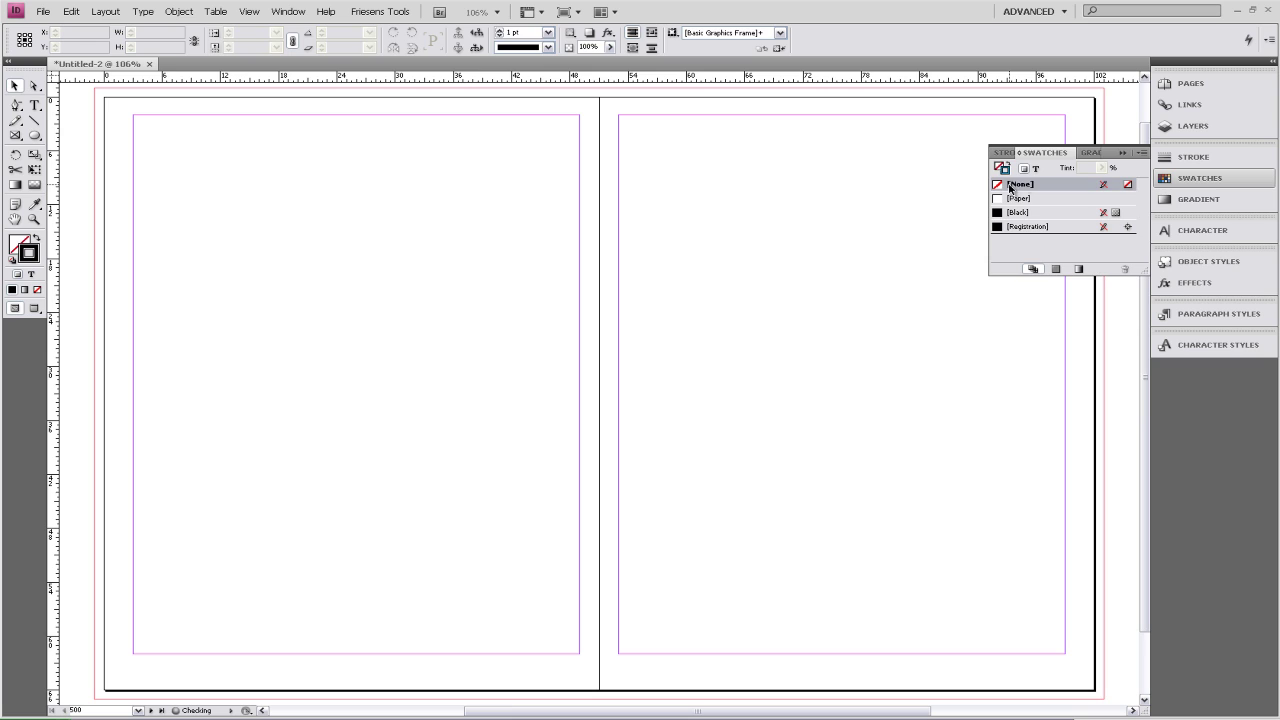
click(1120, 154)
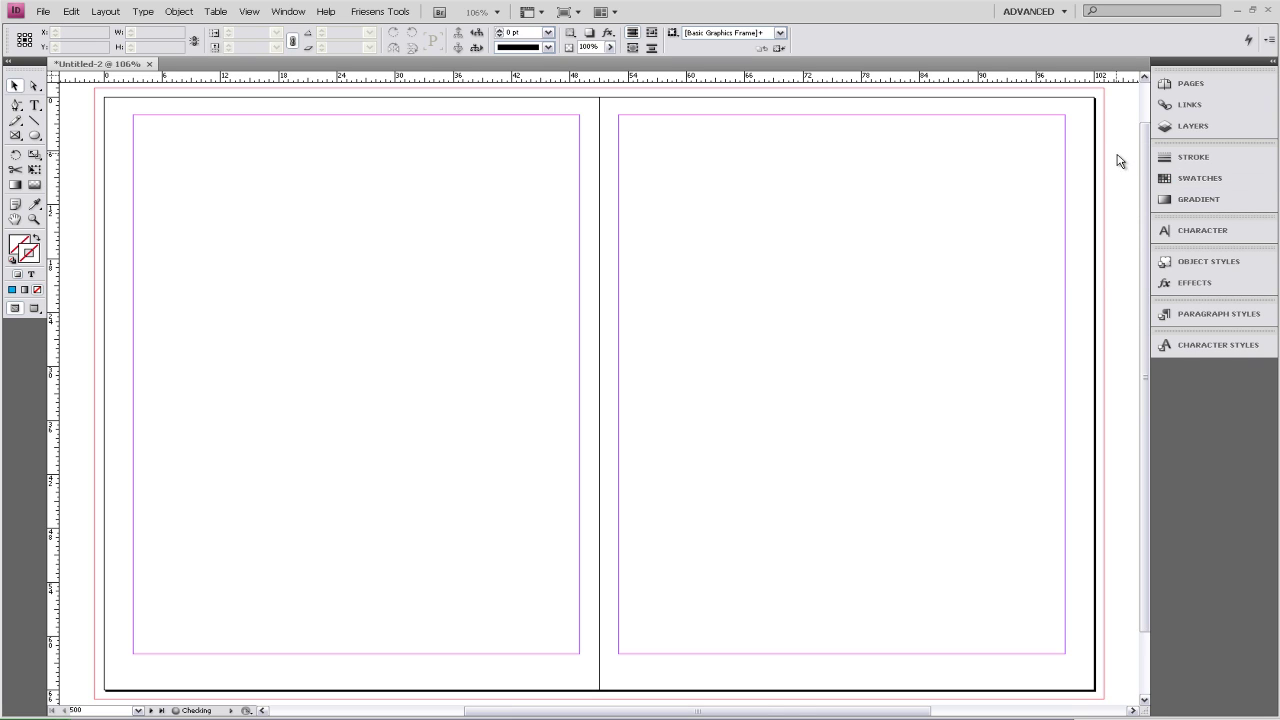
click(1187, 234)
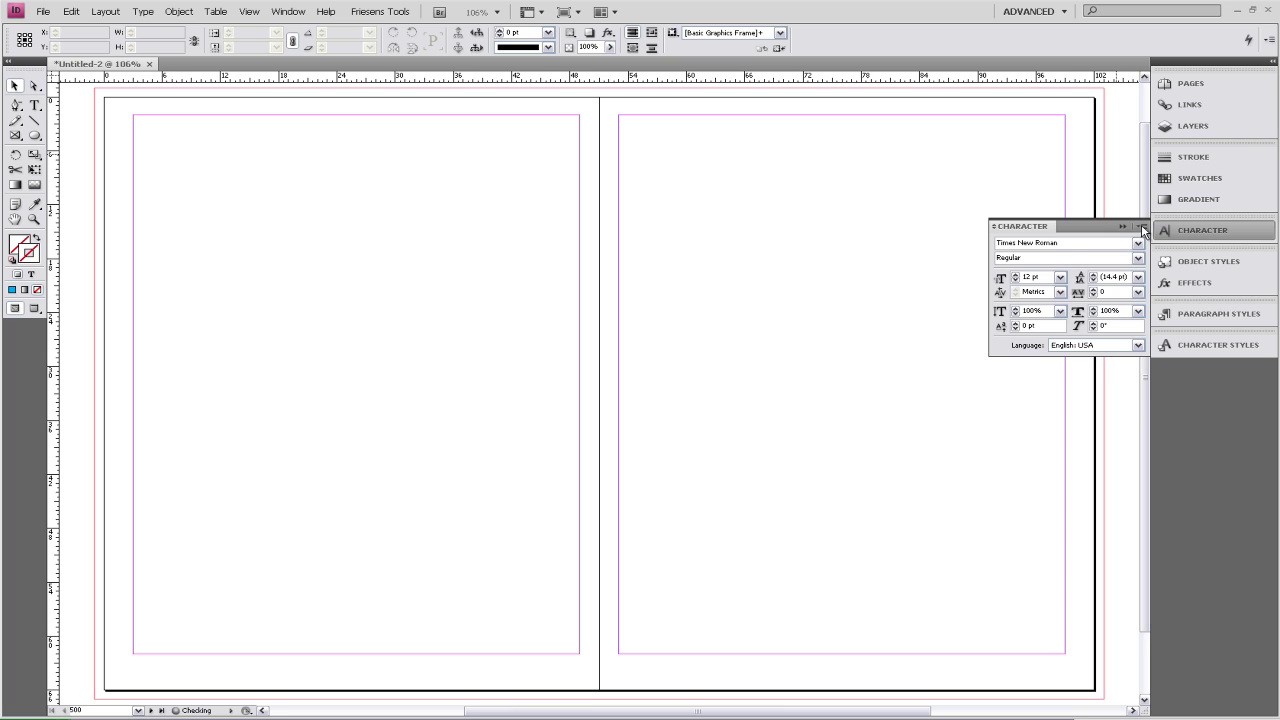
click(1141, 224)
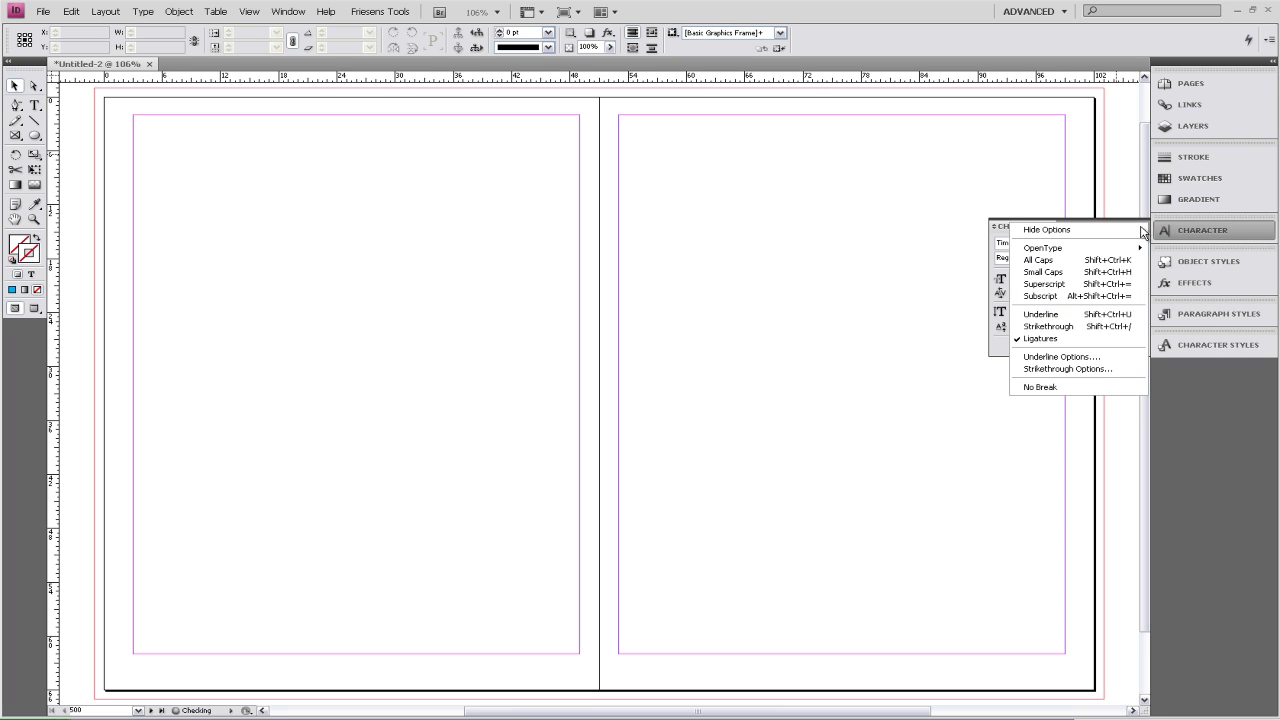
click(1045, 339)
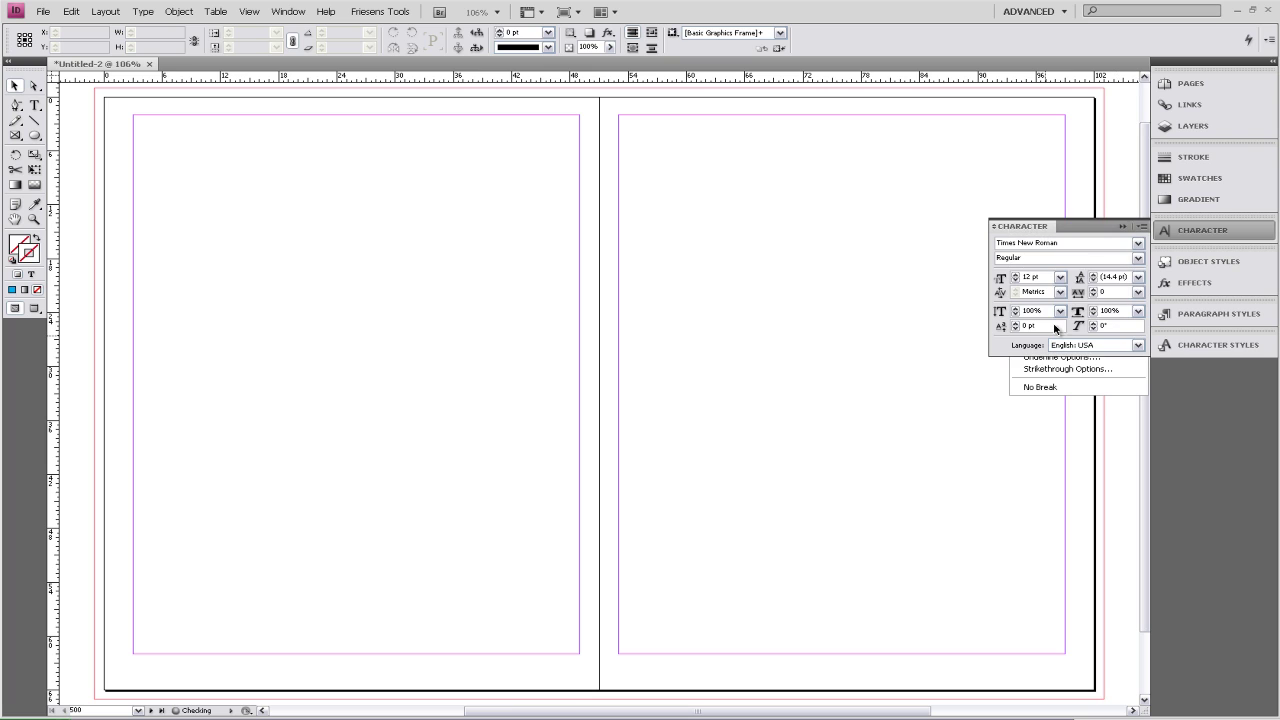
click(1123, 229)
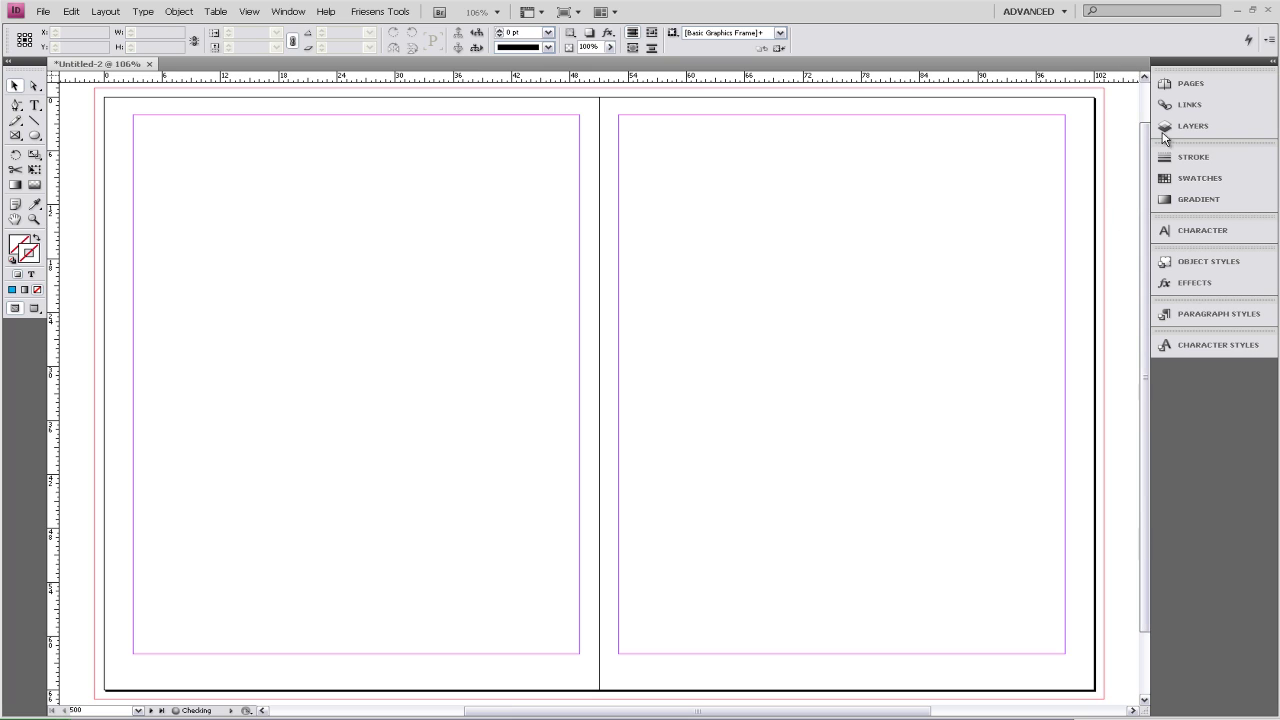
- On the A-Master spread, add vertical guides near both outer edges and a horizontal guide at 63p0
click(1187, 86)
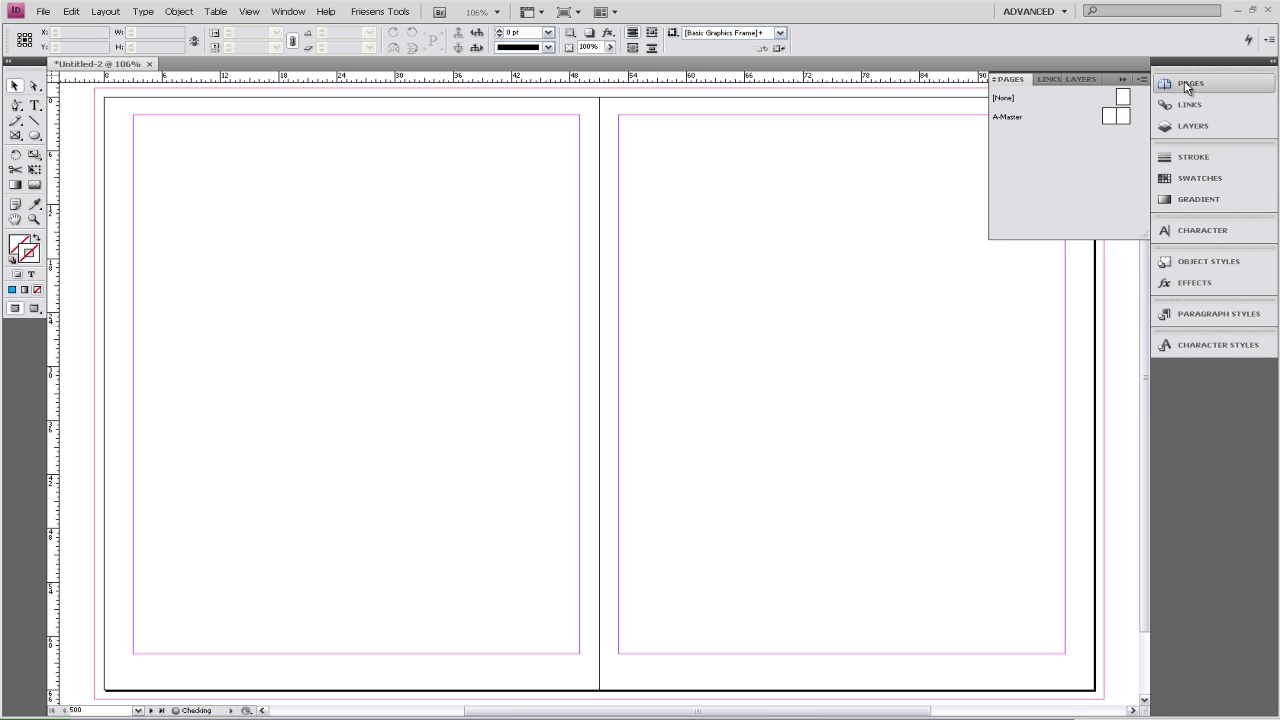
click(1109, 117)
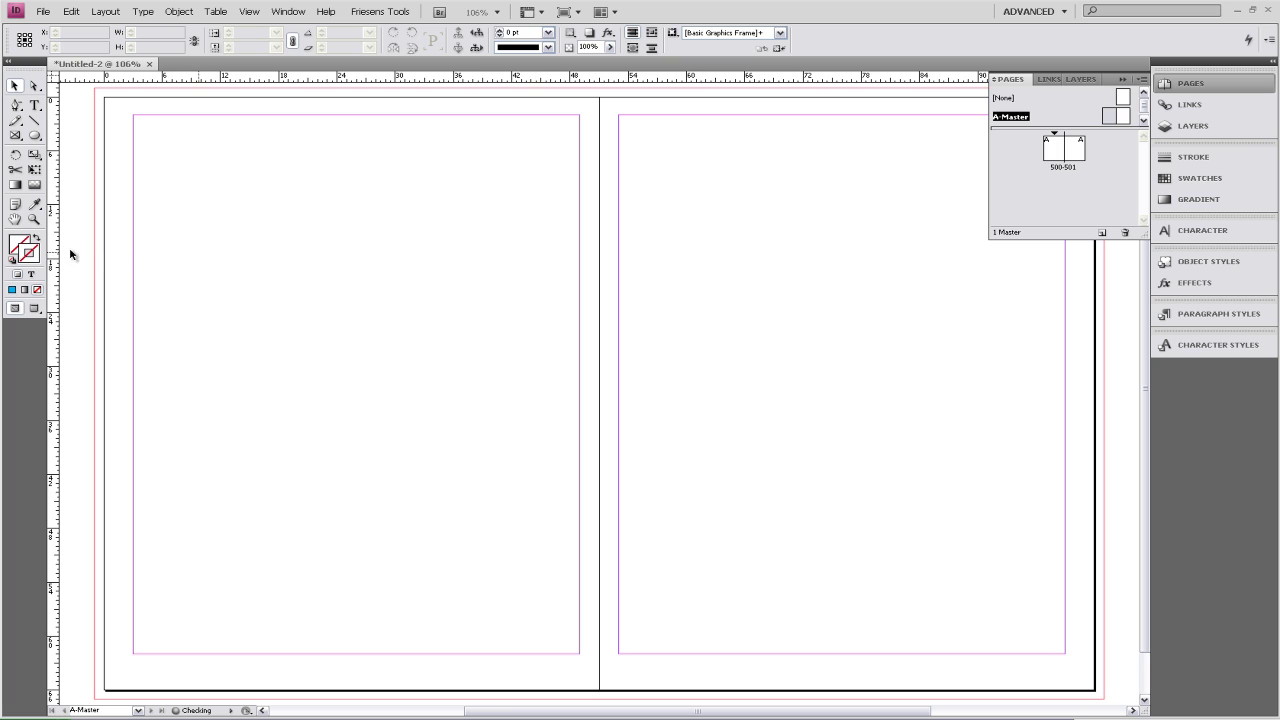
drag(57, 244, 126, 251)
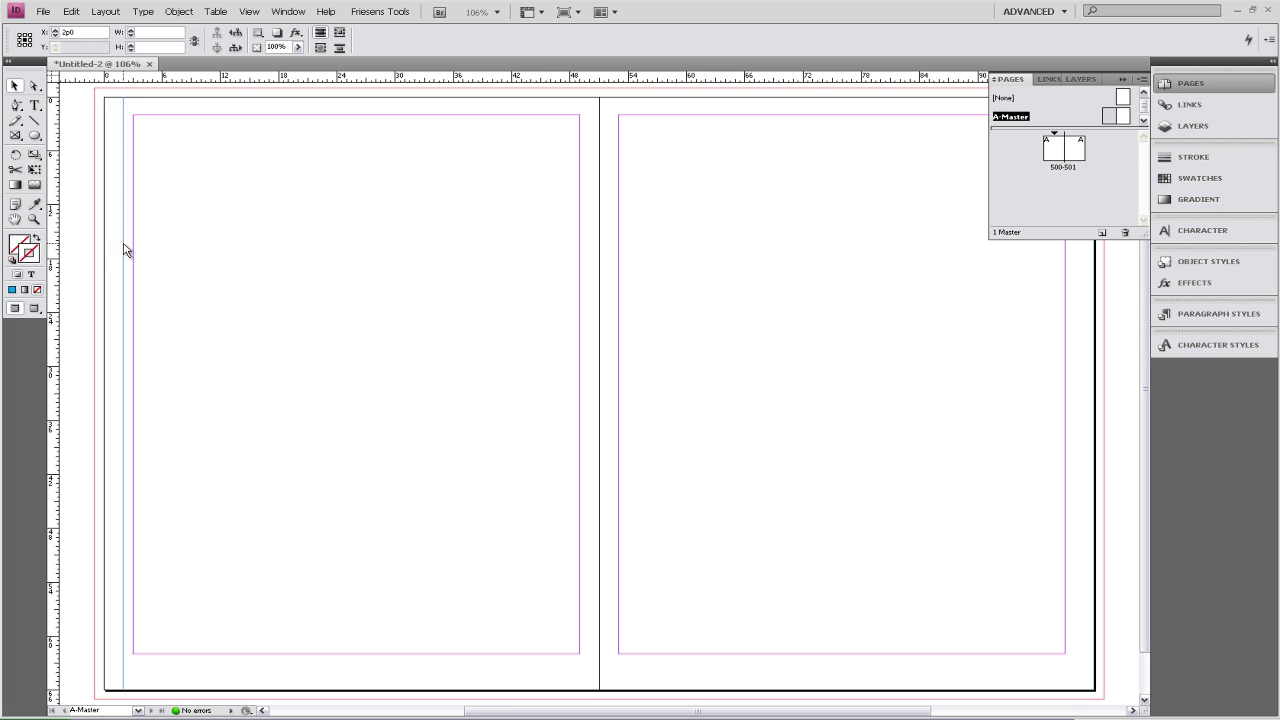
drag(50, 240, 1075, 373)
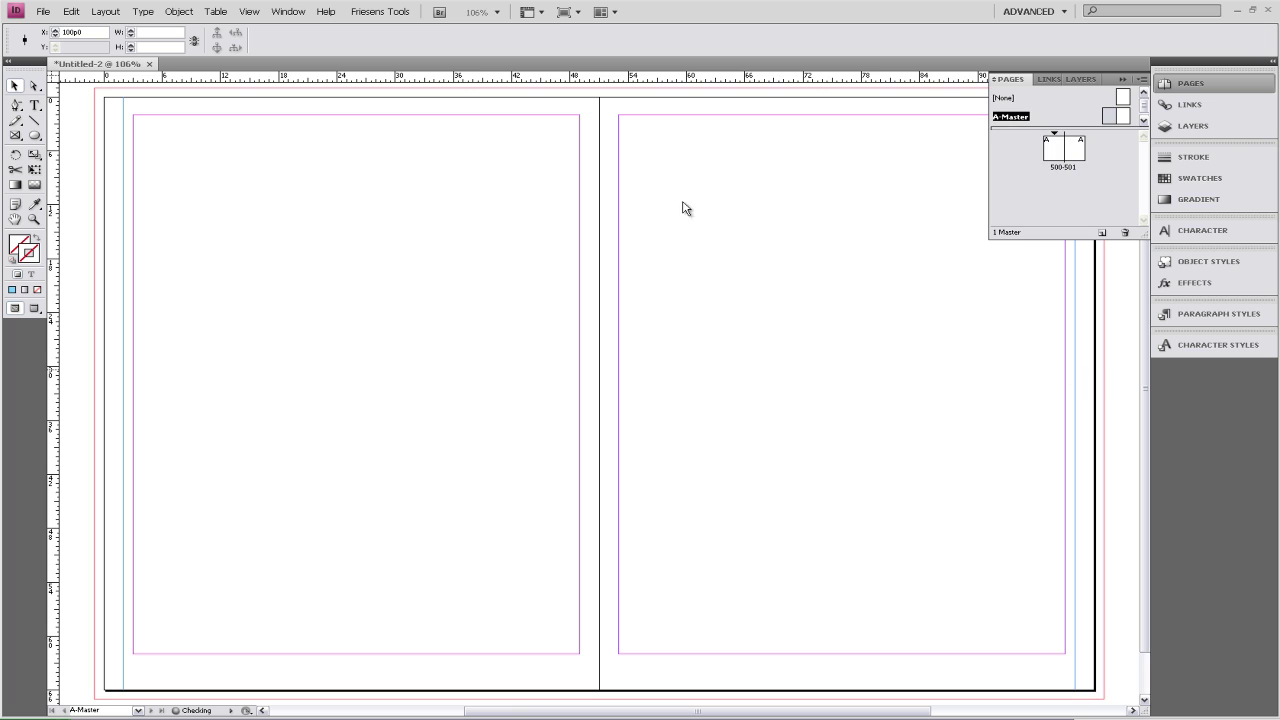
drag(550, 78, 529, 666)
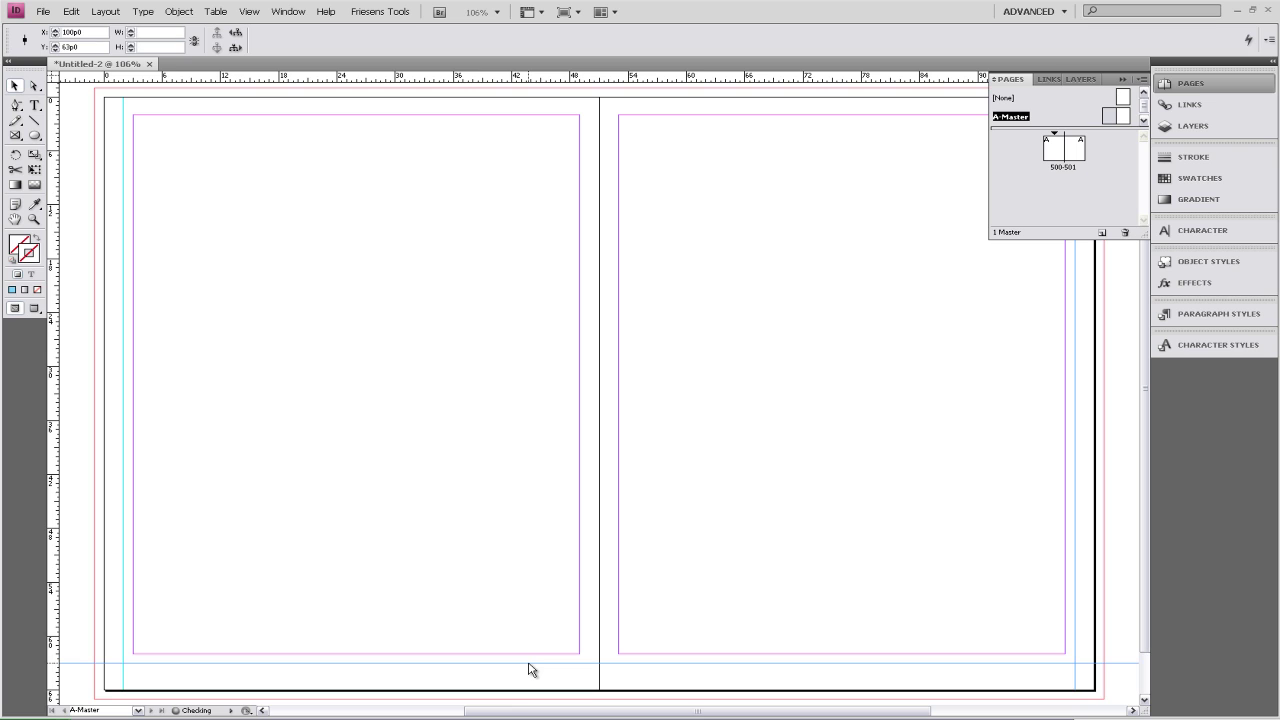
- Draw a small text frame with the Type tool at the left page's bottom-left guide intersection
click(35, 105)
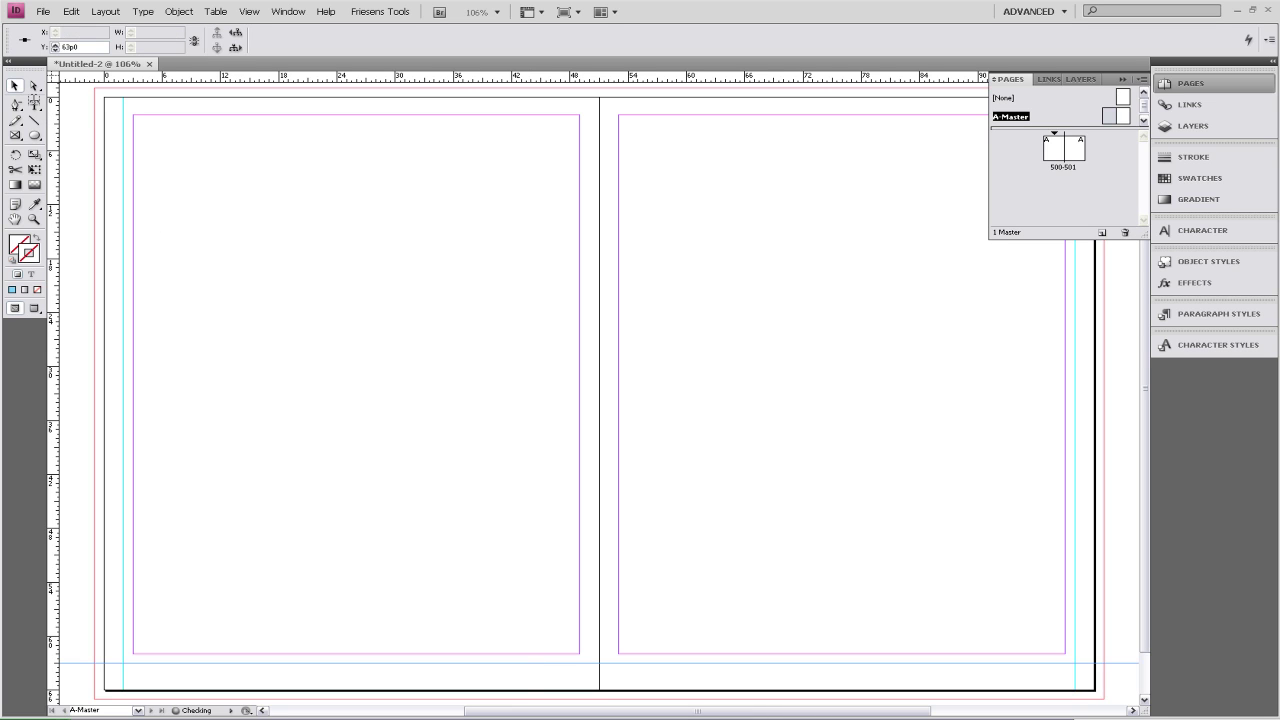
click(35, 103)
drag(122, 664, 184, 681)
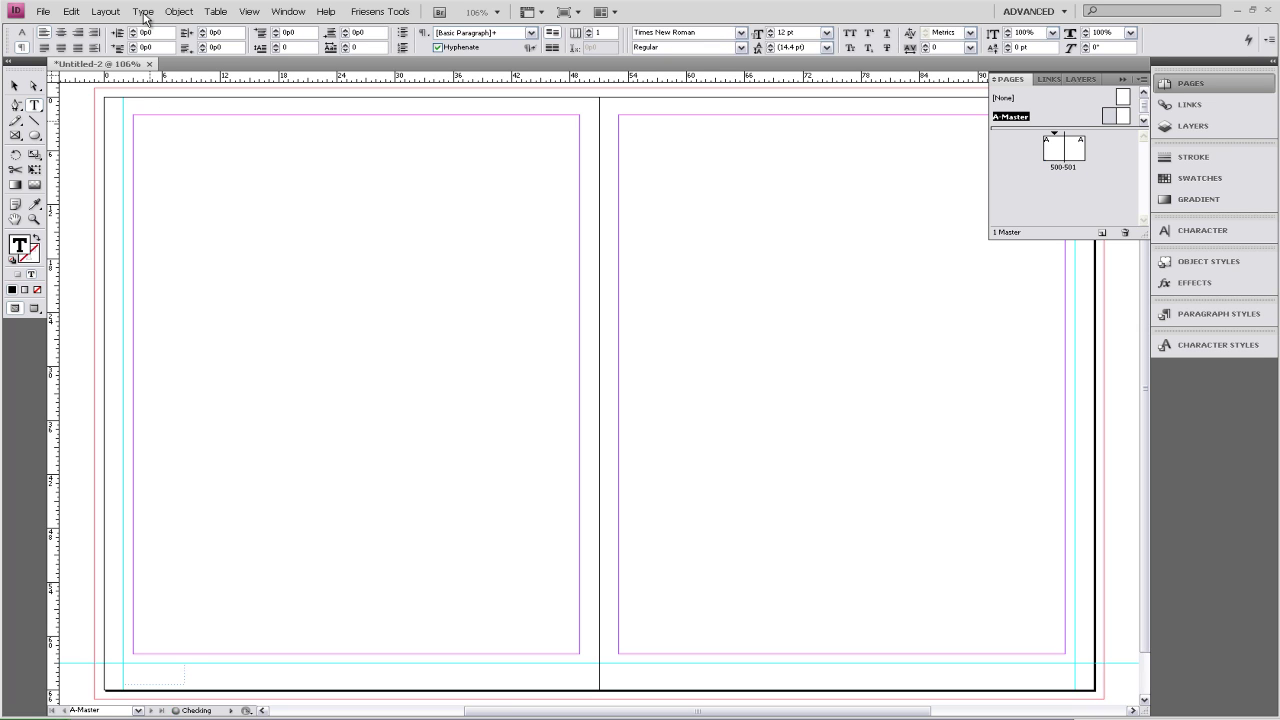
- Insert a Current Page Number marker into the footer frame from Type > Insert Special Character > Markers
click(143, 12)
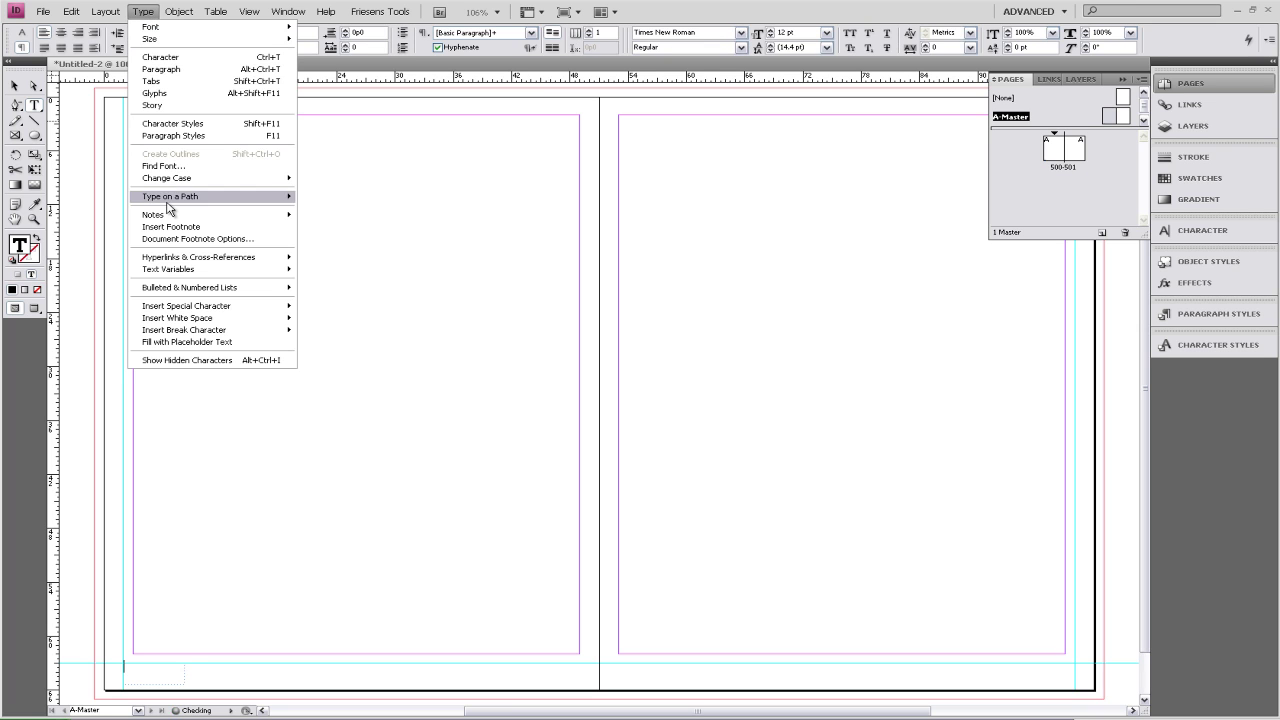
mouse_move(204, 308)
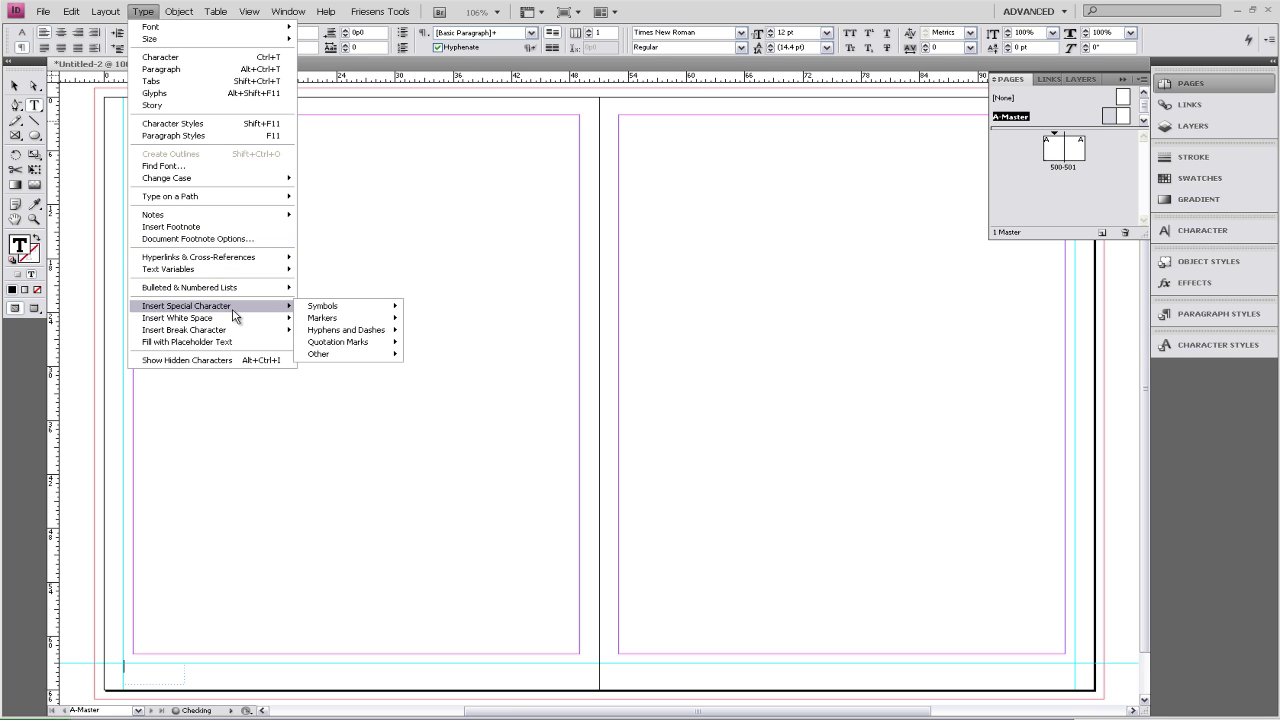
mouse_move(339, 316)
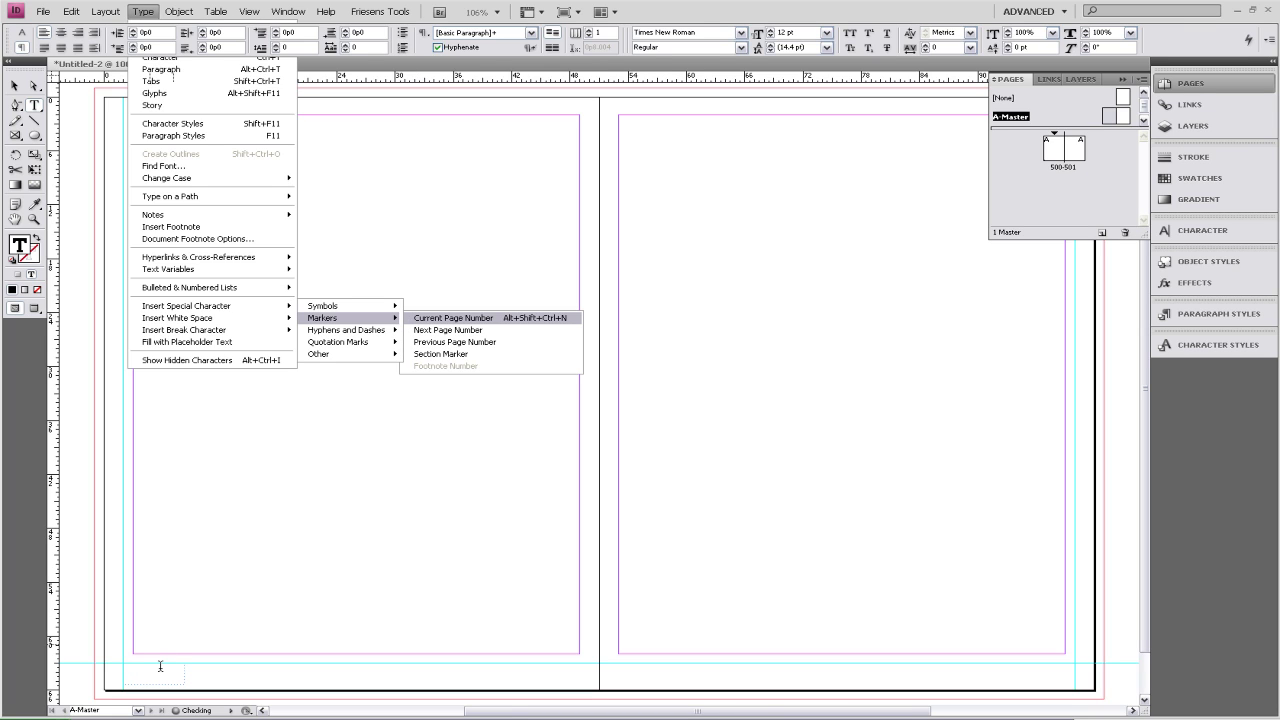
key(Return)
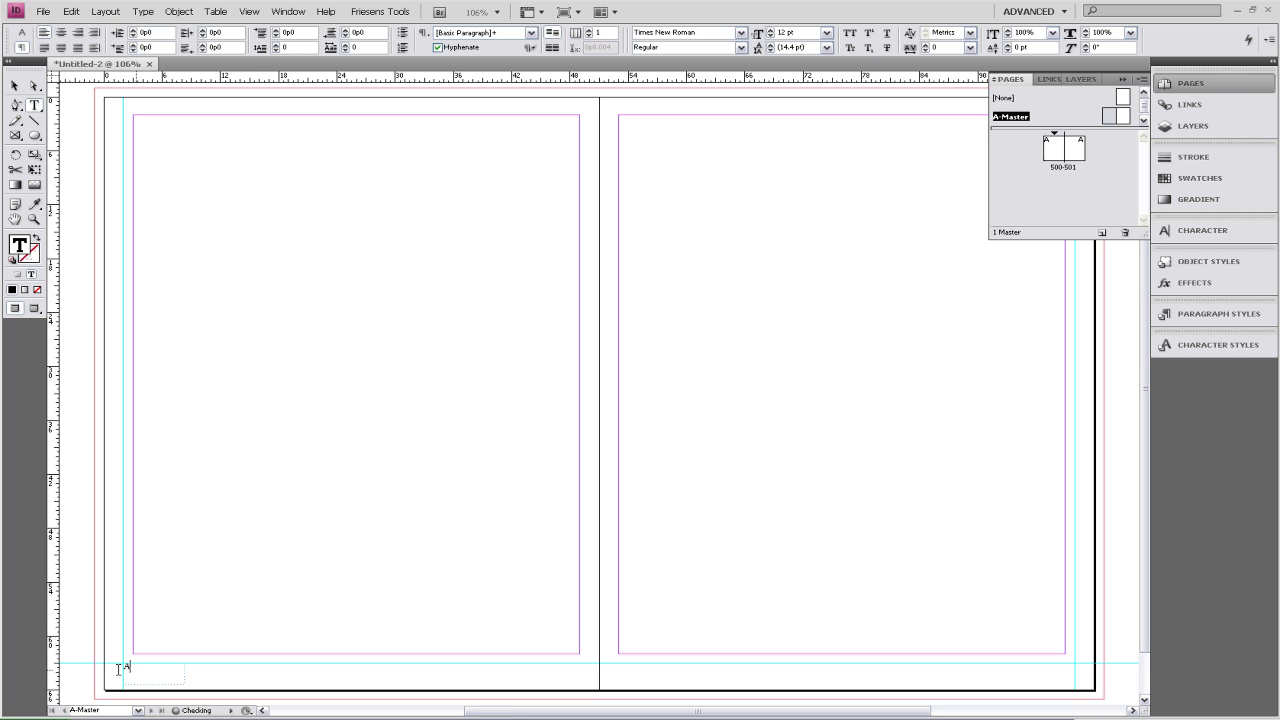
- Set the page-number marker's font to AAABOVE Regular at 13 pt
drag(118, 668, 131, 668)
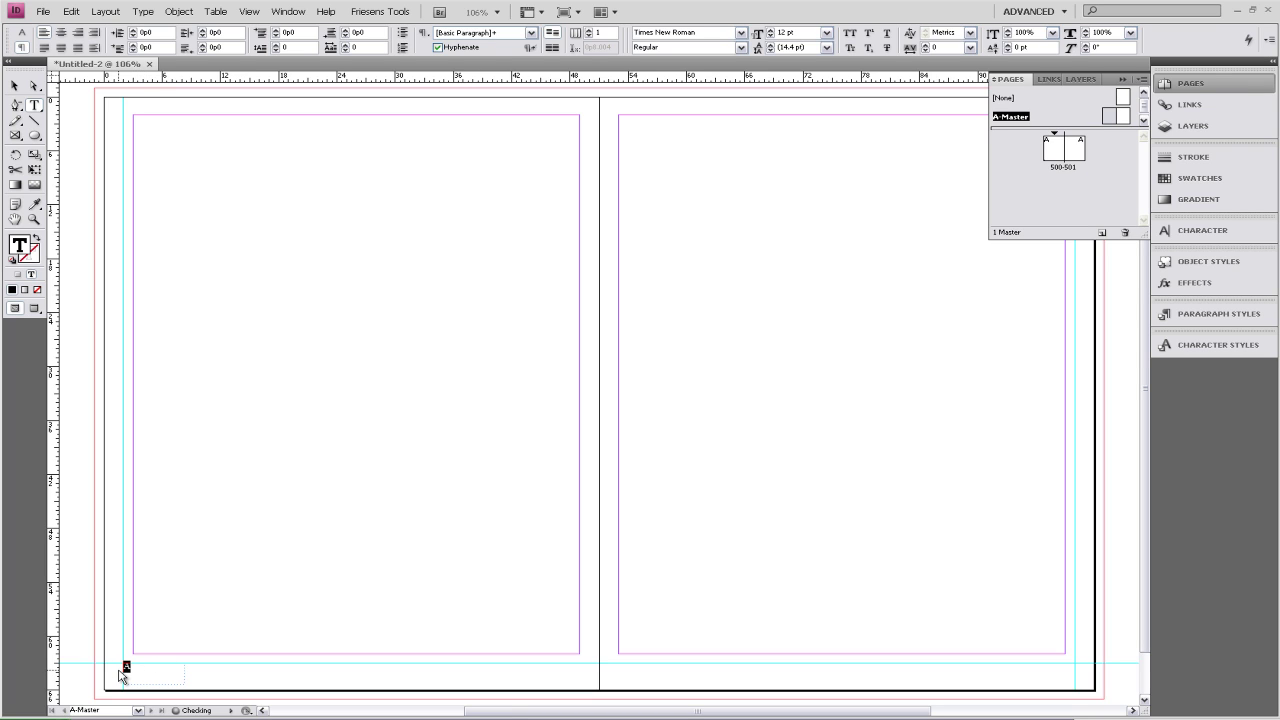
click(21, 34)
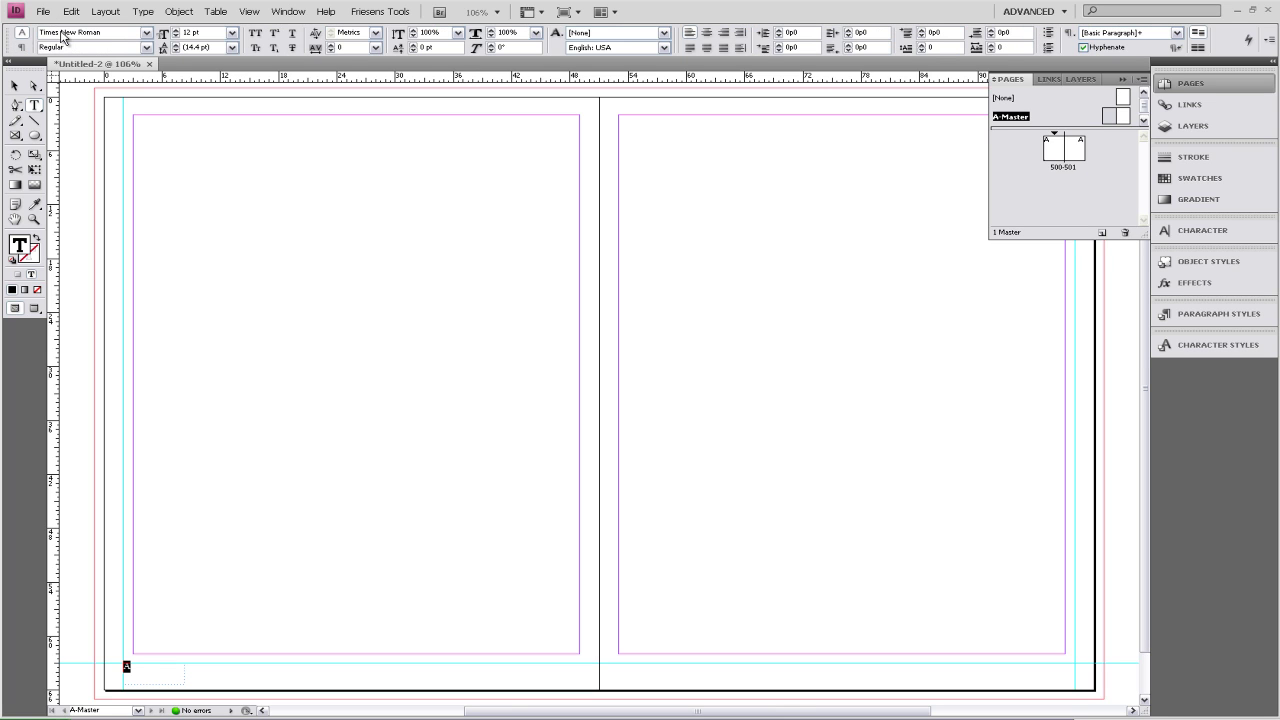
click(147, 34)
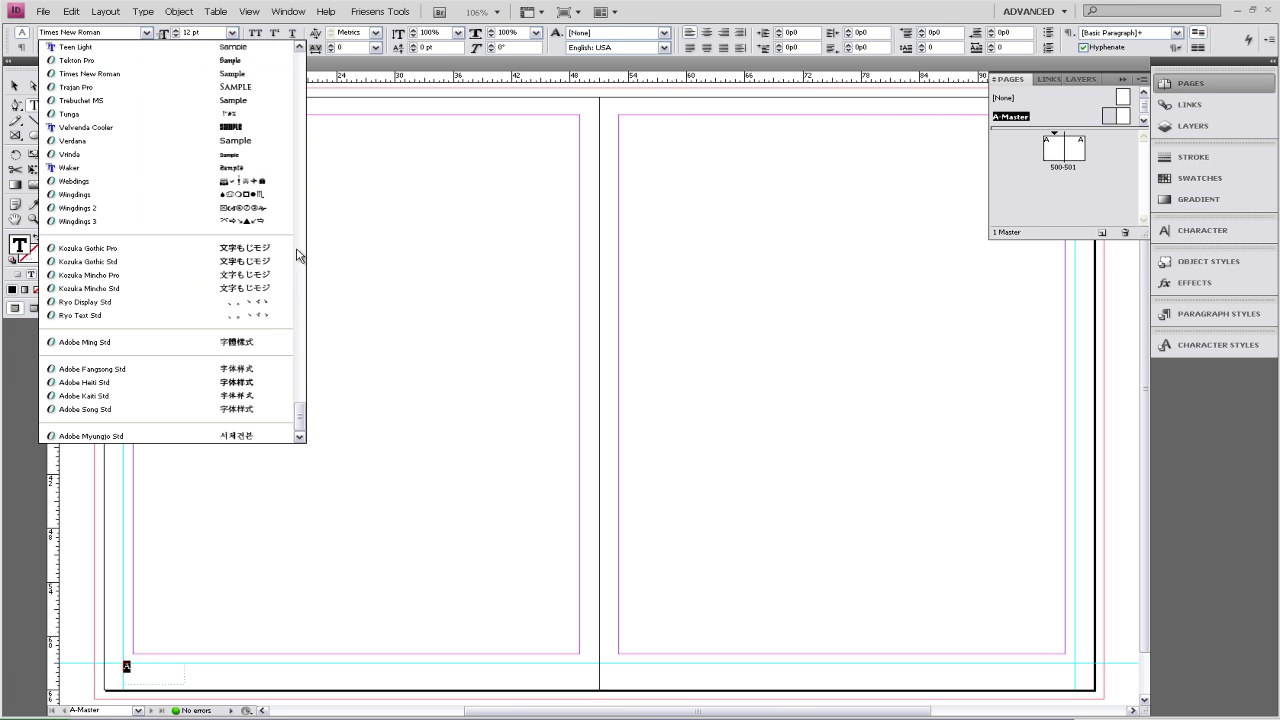
scroll(297, 170, up, 1)
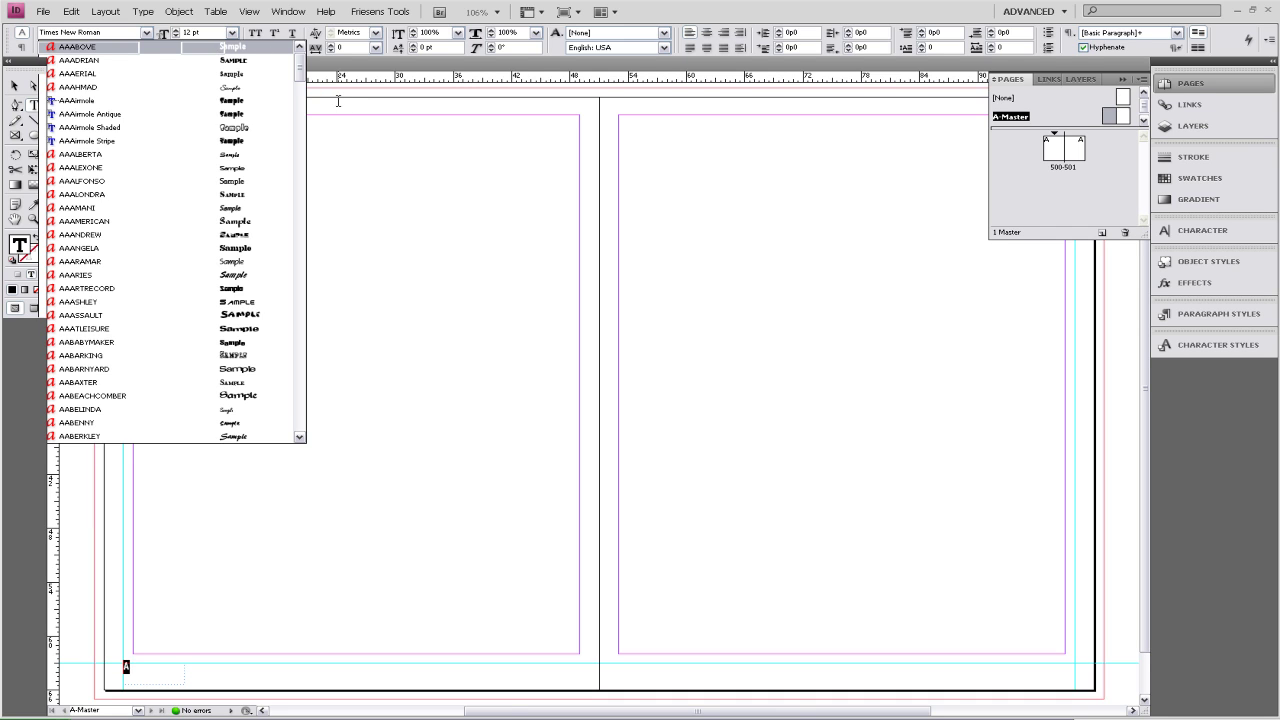
key(Return)
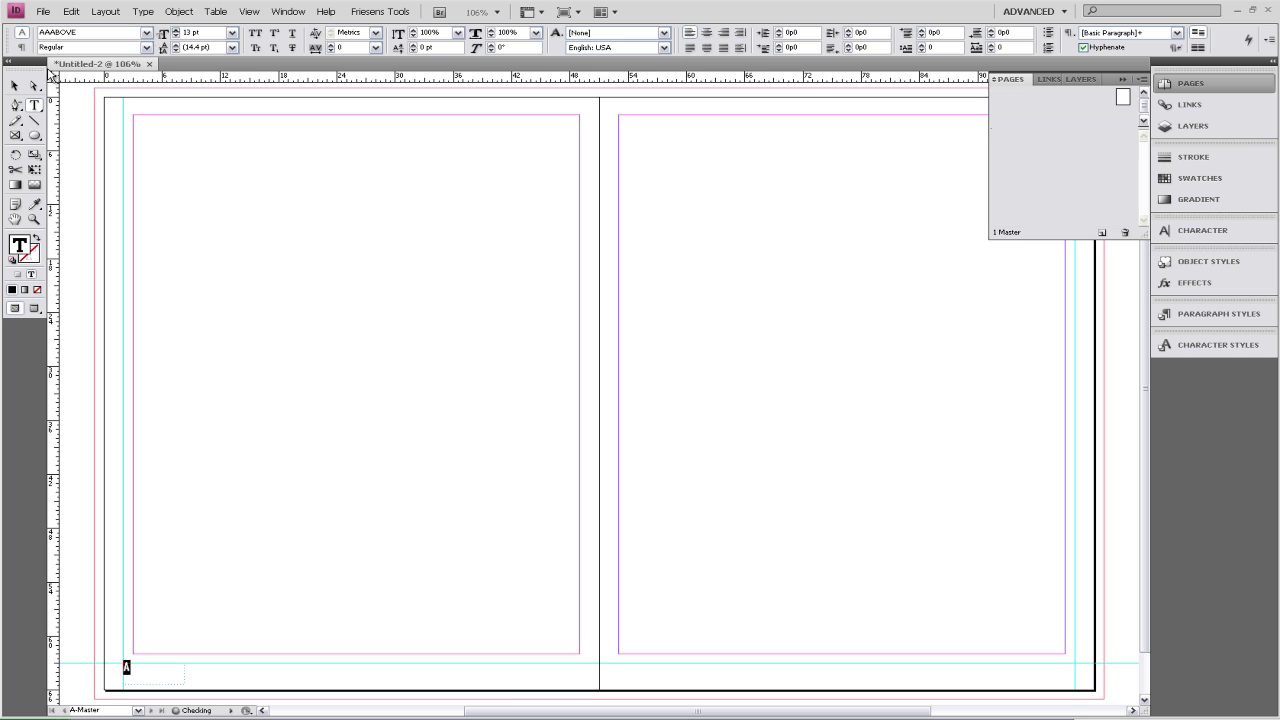
click(17, 87)
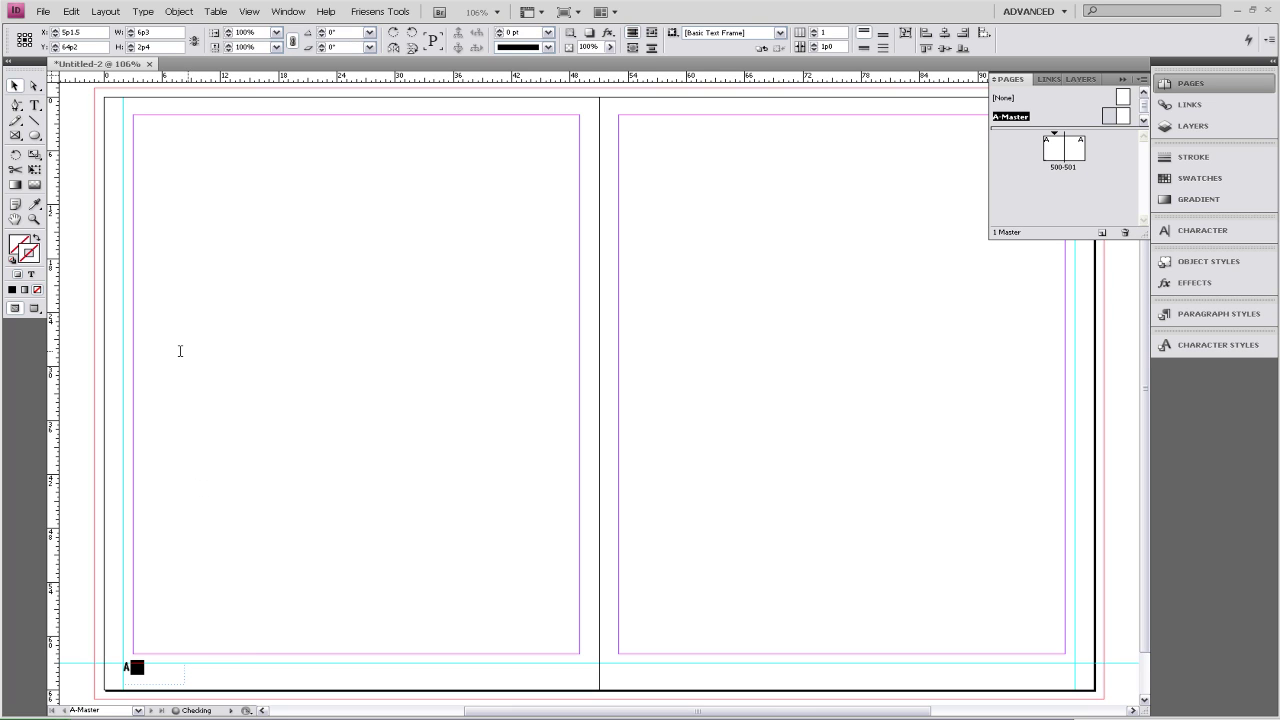
- Copy the page-number frame and place the copy at the right master page's bottom-right corner
key(Escape)
click(71, 14)
click(87, 73)
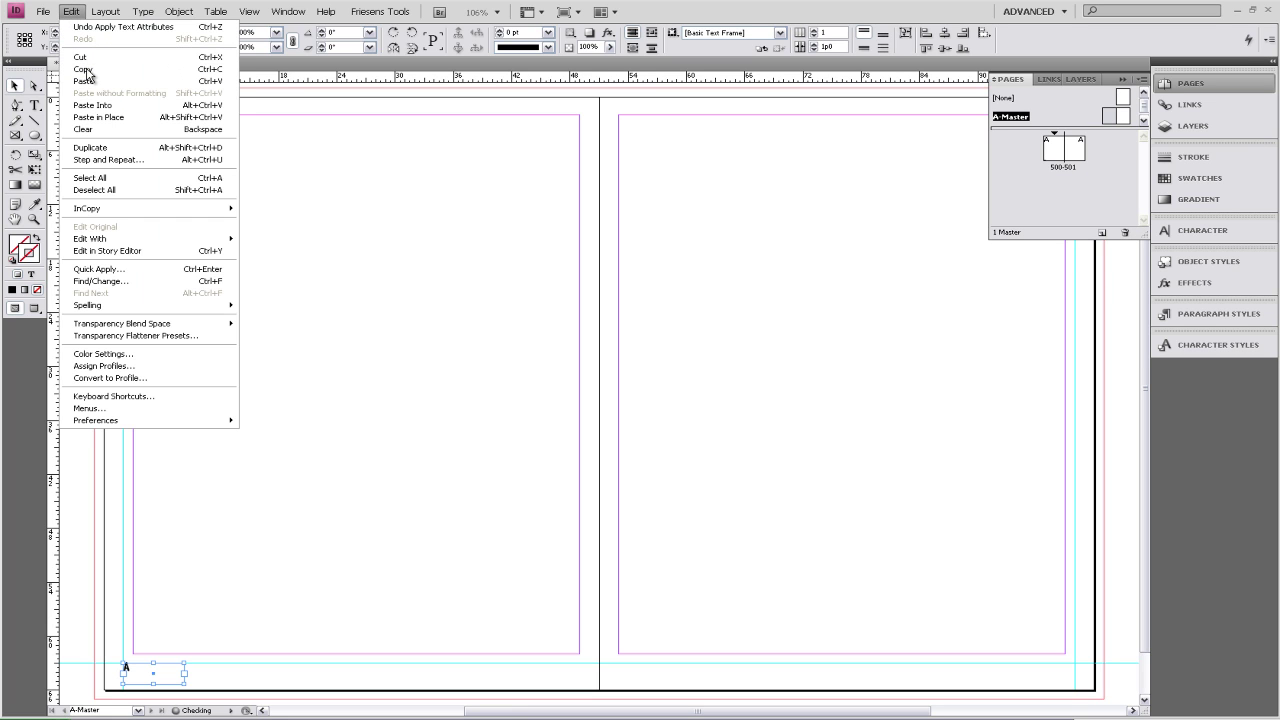
click(71, 14)
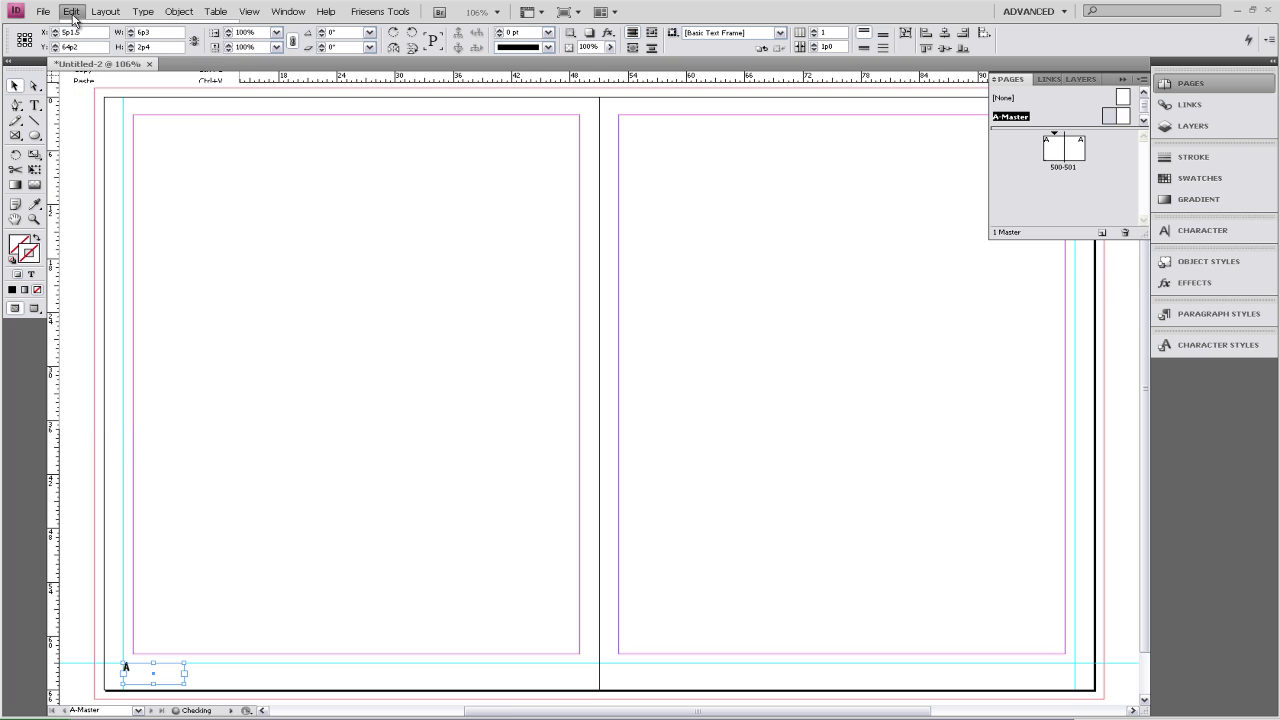
click(71, 14)
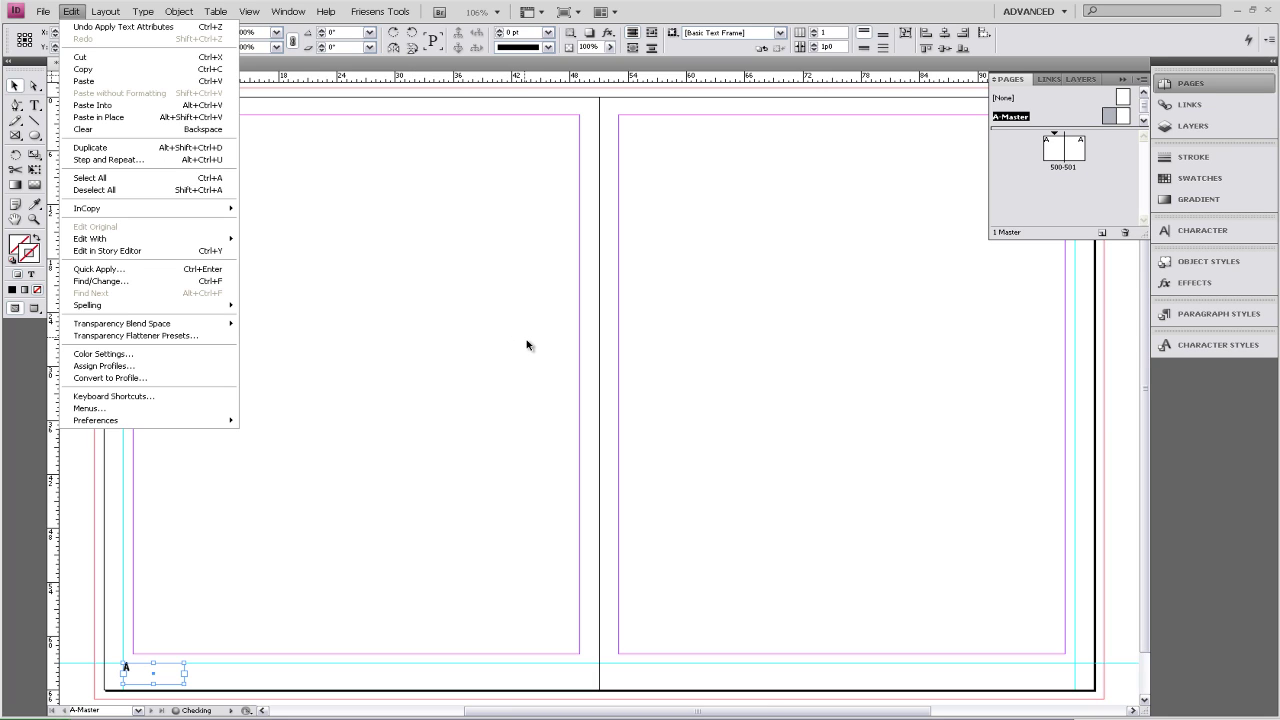
key(ctrl+v)
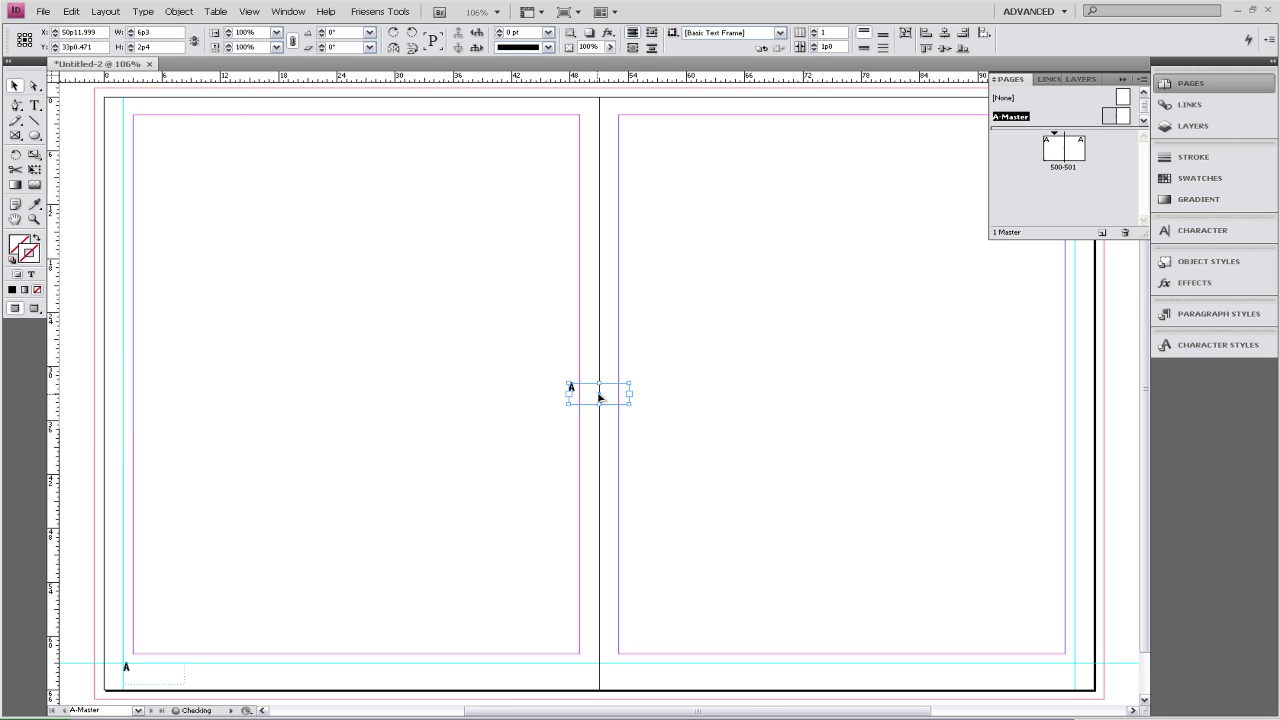
drag(600, 397, 1043, 680)
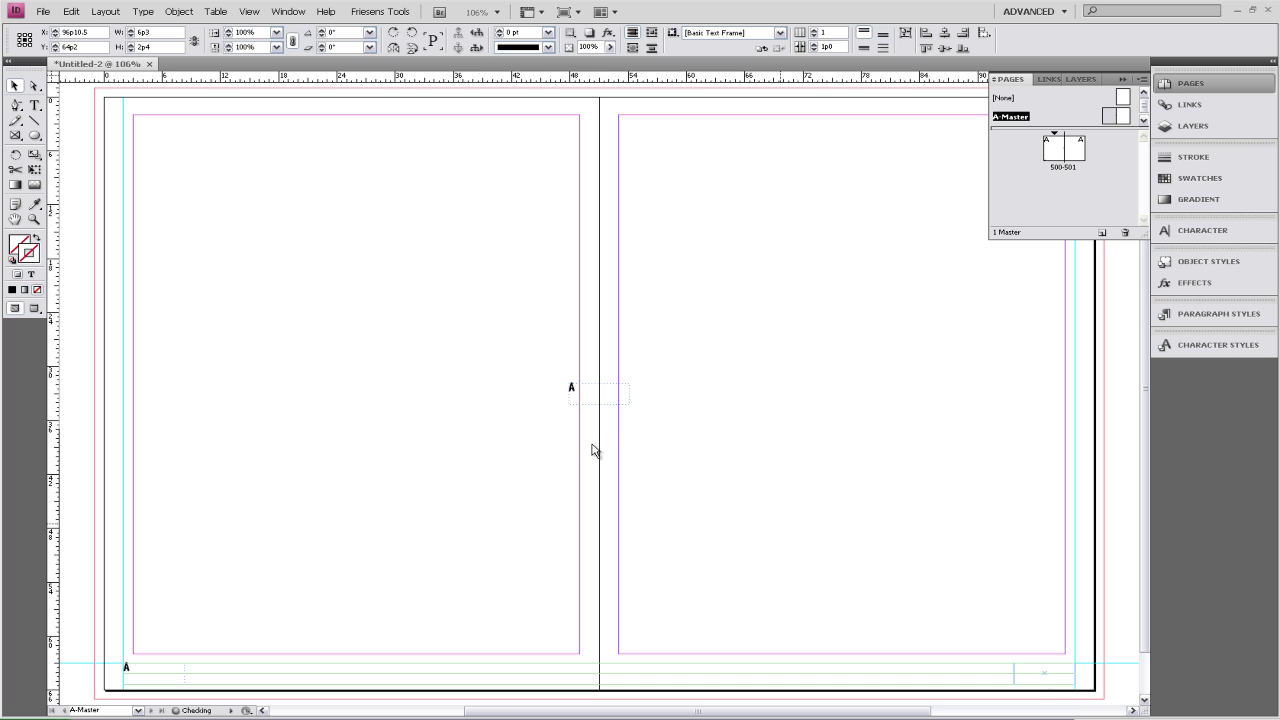
click(36, 107)
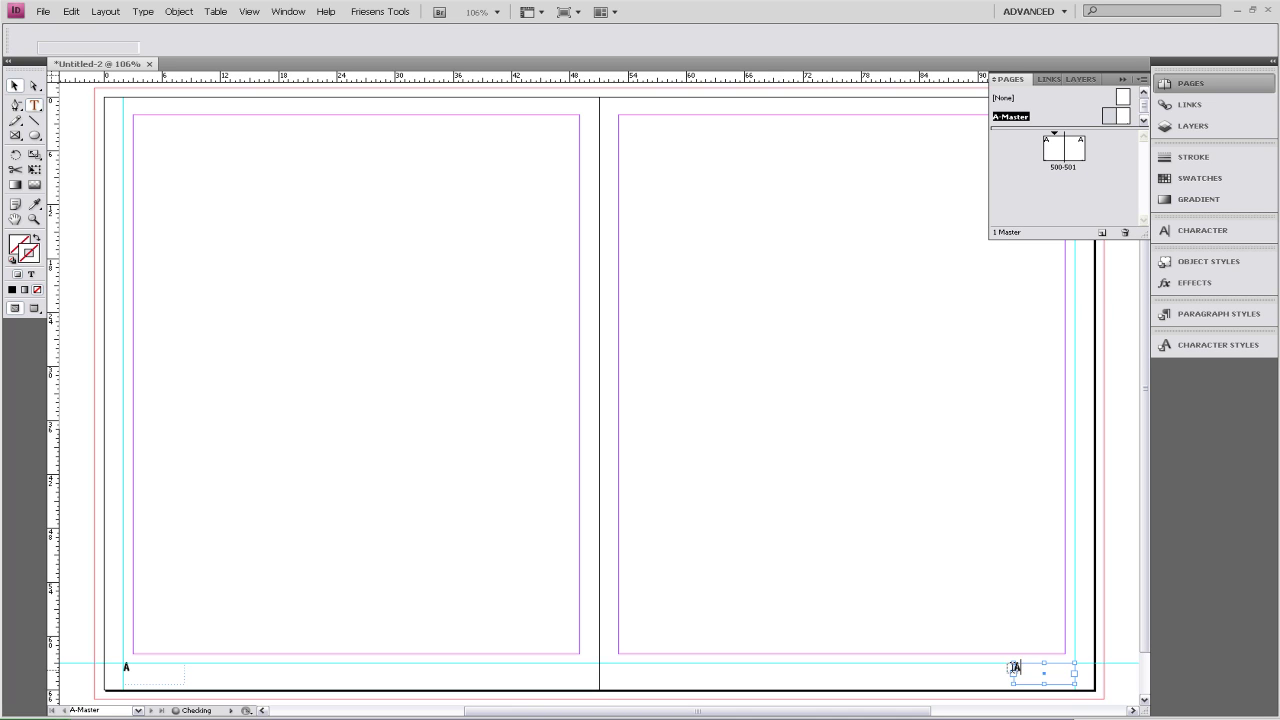
- Right-align the page-number marker in the right page's footer frame
double_click(1014, 667)
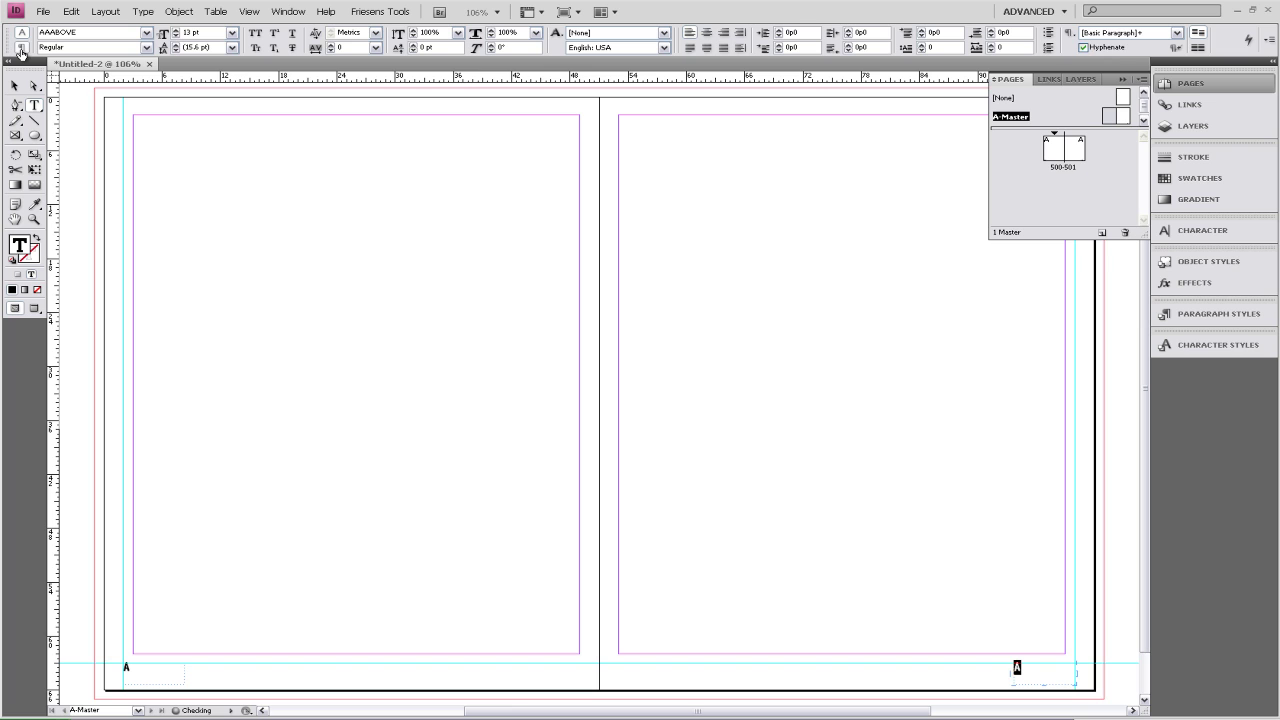
click(21, 49)
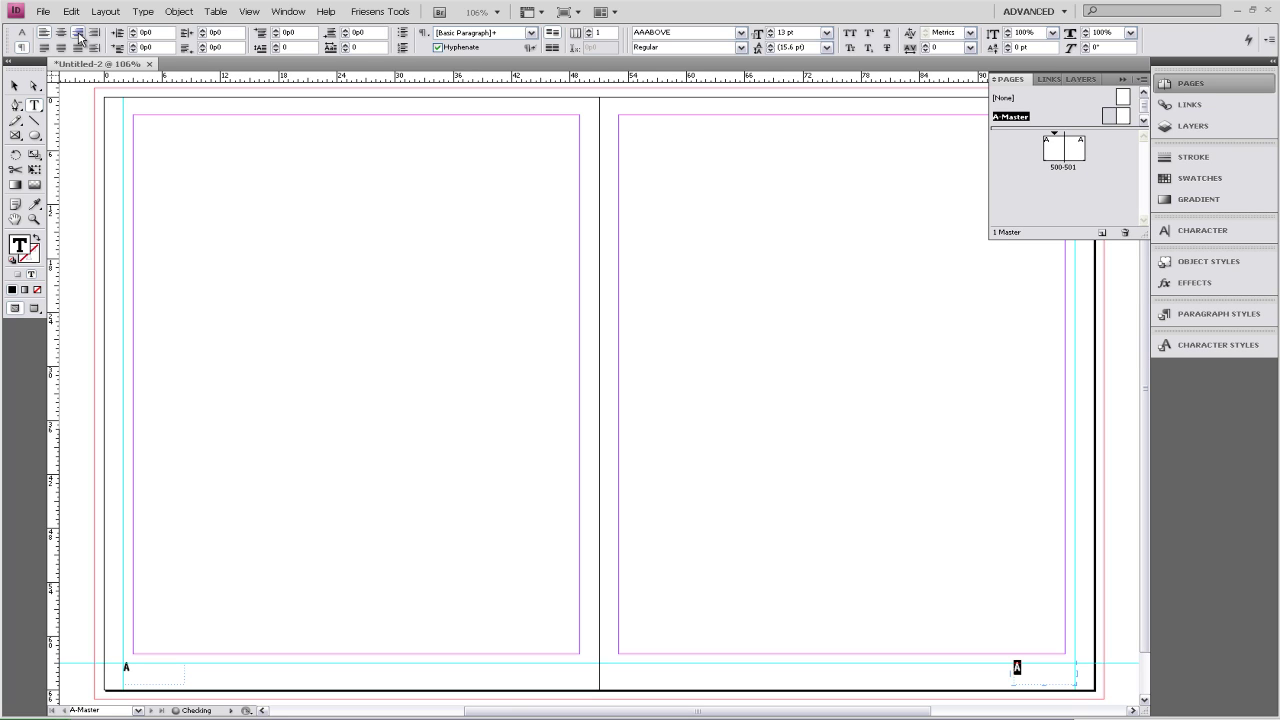
click(78, 33)
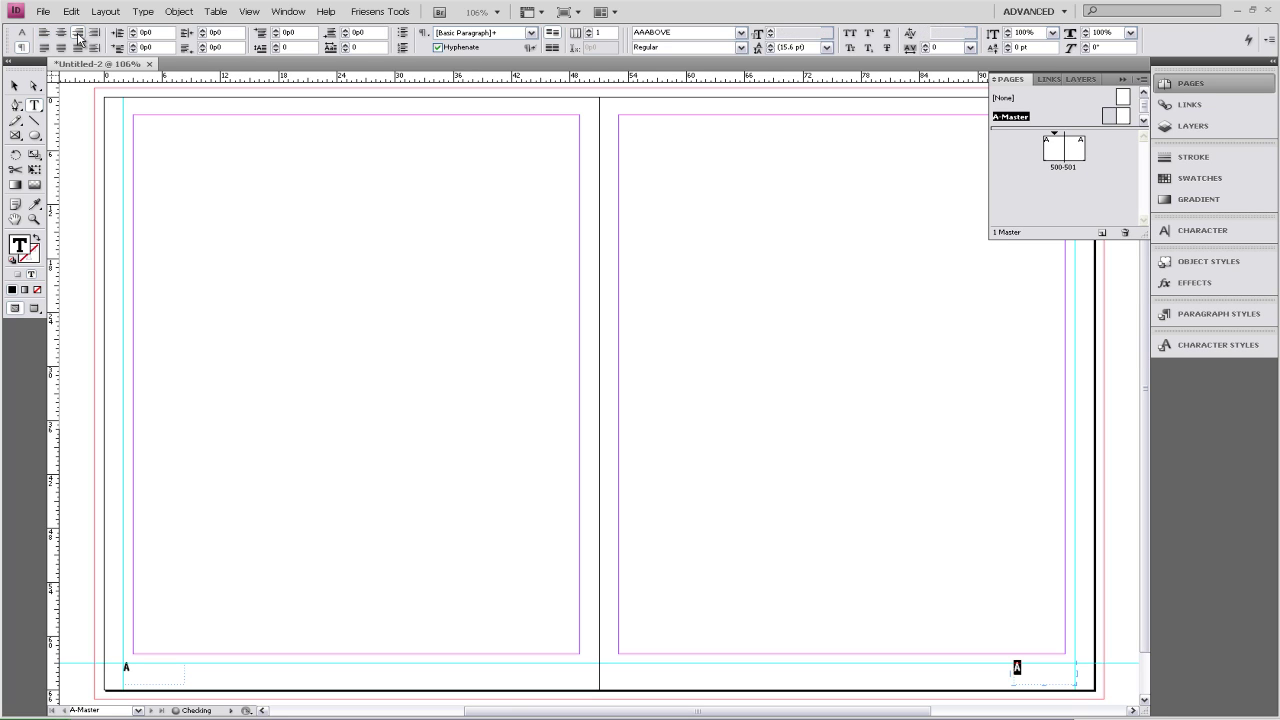
click(14, 86)
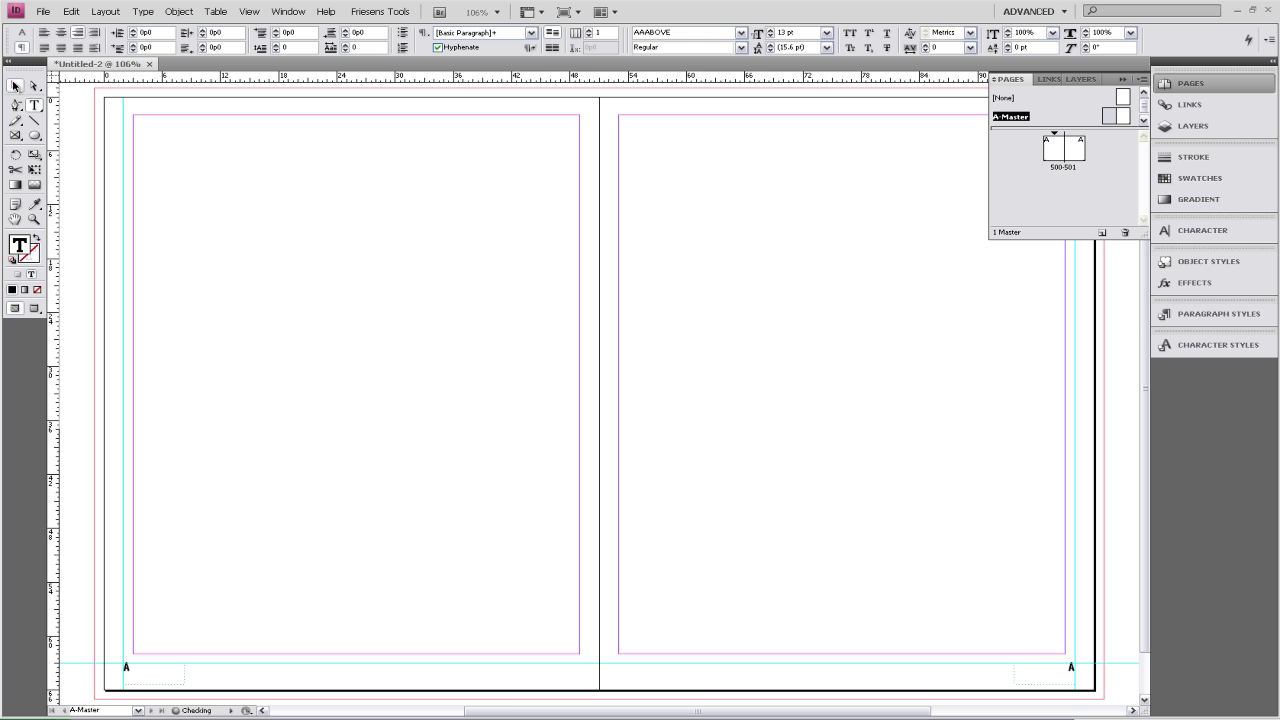
- Leave the A-Master and display the 500-501 document spread with its footer page numbers
click(1056, 152)
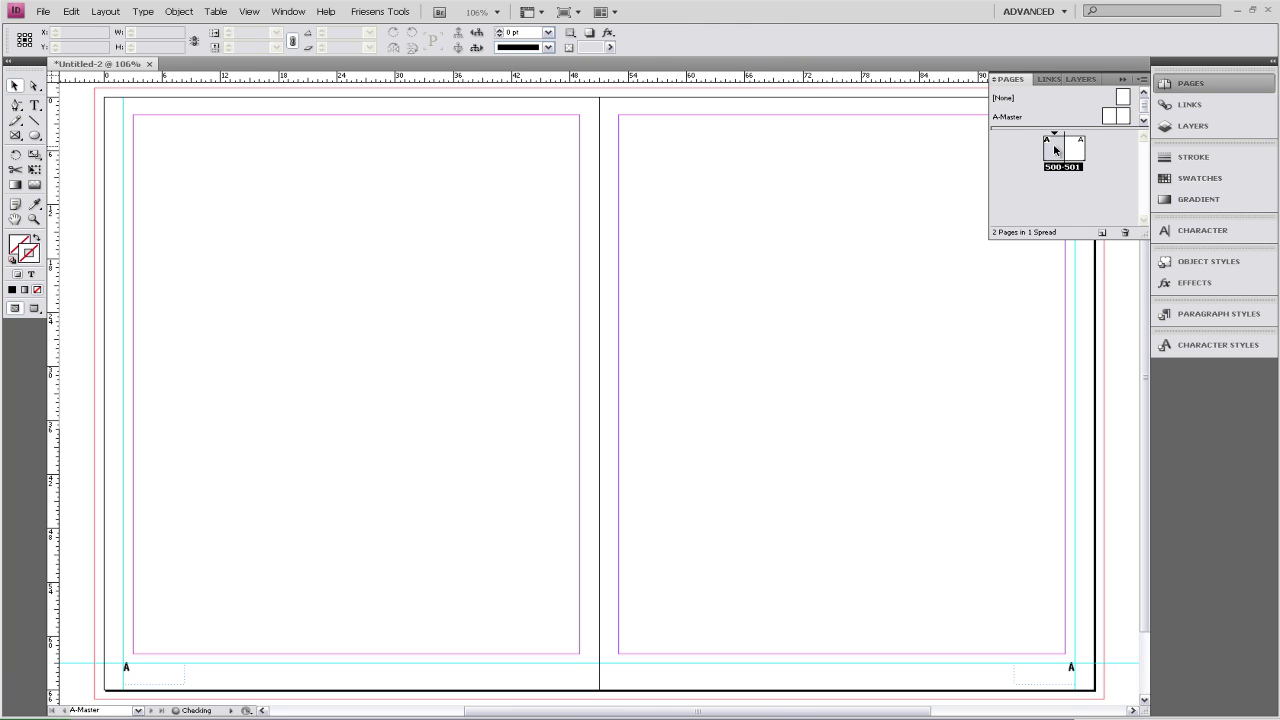
double_click(1054, 151)
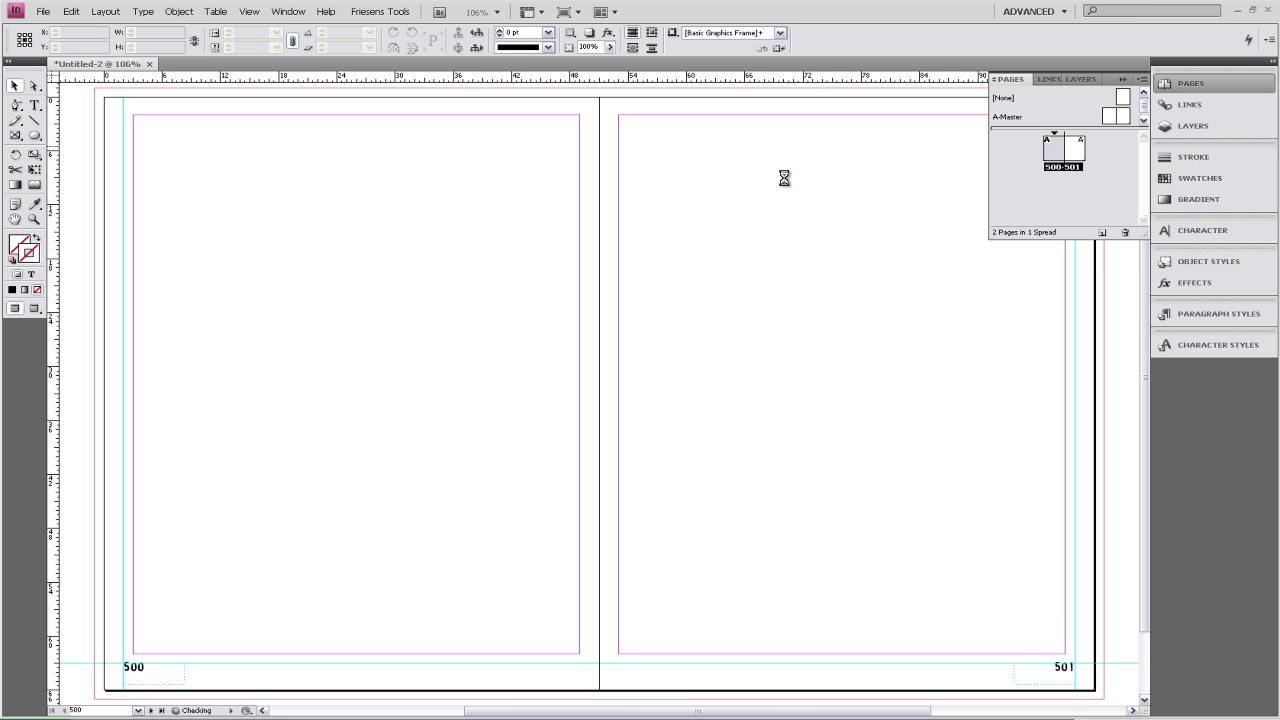
- Start Save As and browse to the Friesens Yearbook > Templates folder
click(45, 13)
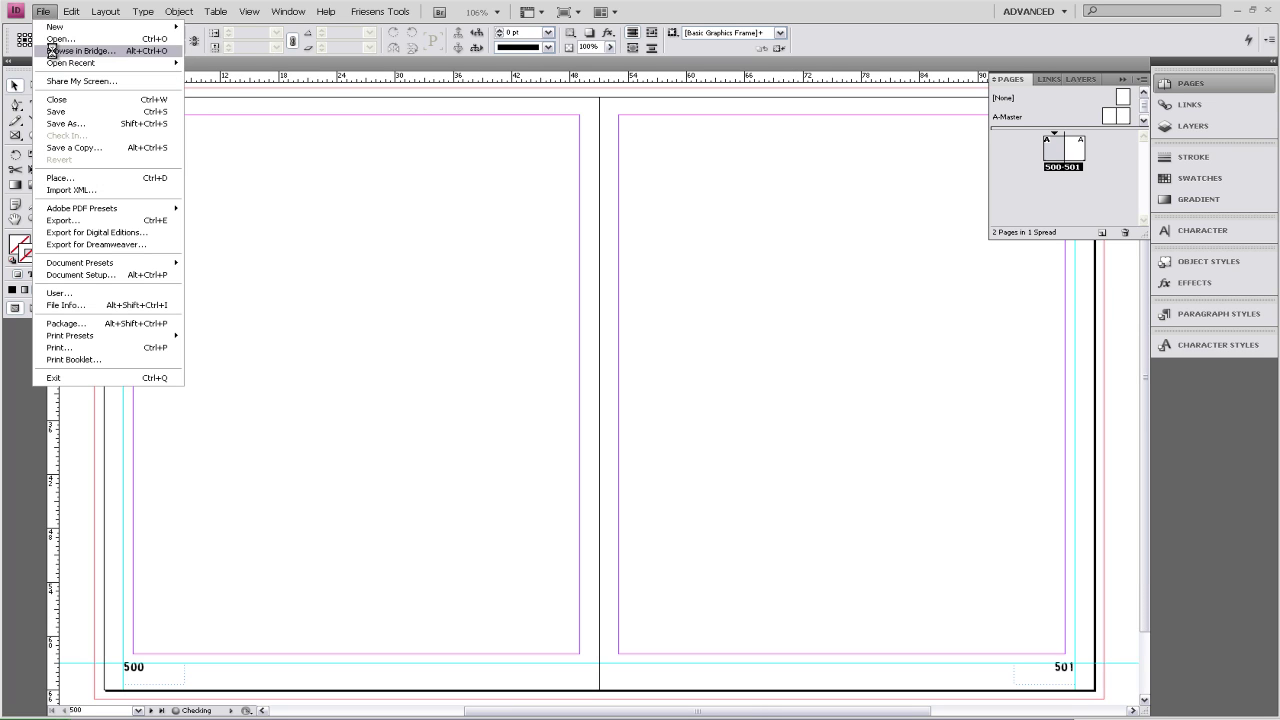
click(70, 123)
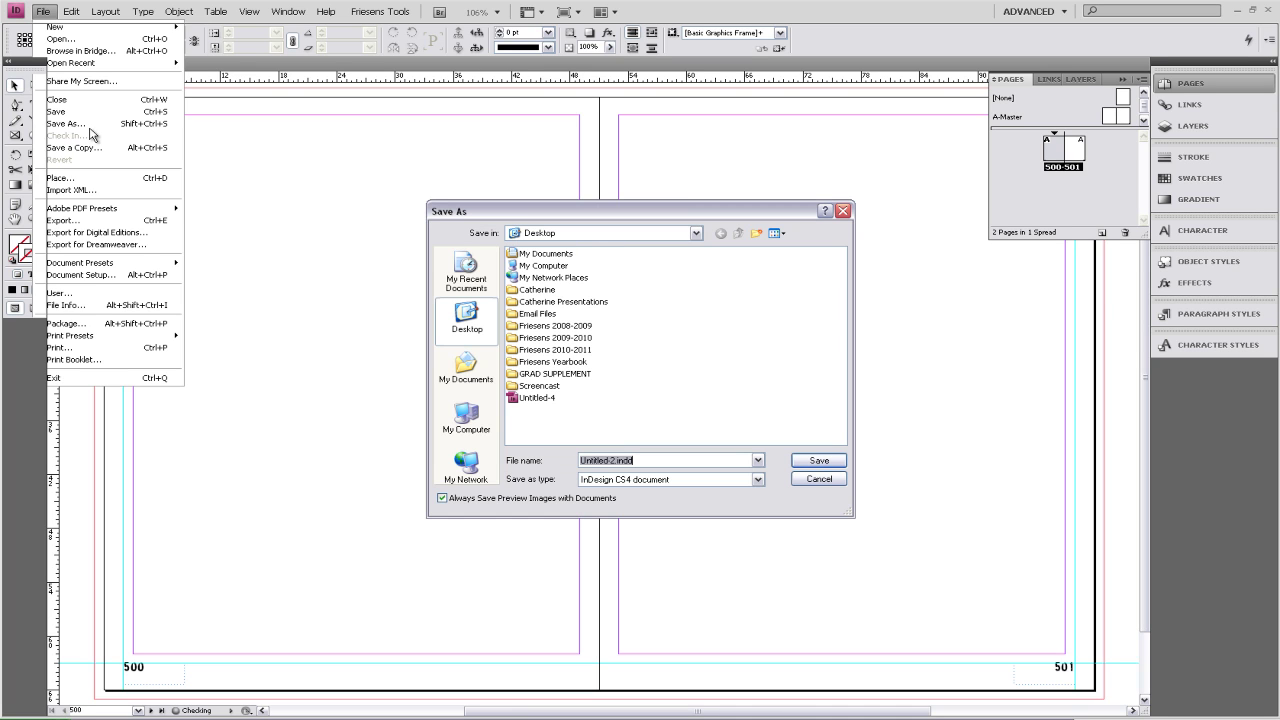
click(565, 363)
double_click(564, 362)
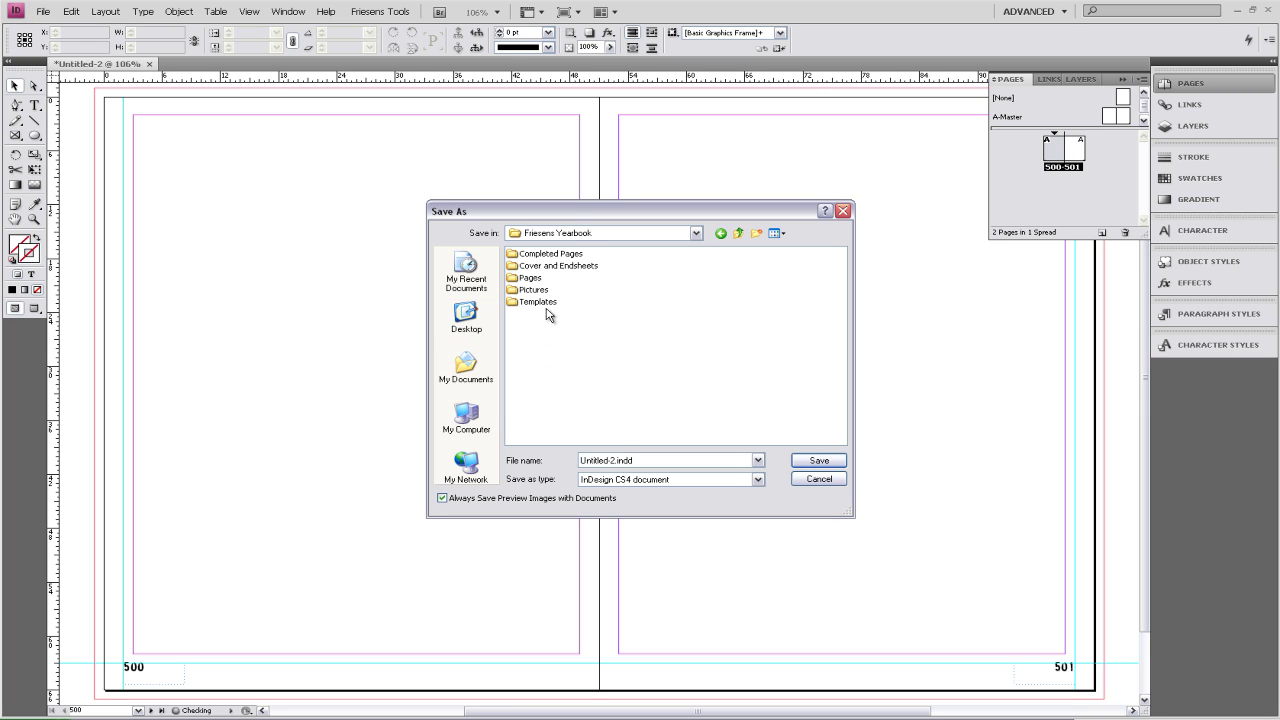
click(548, 309)
double_click(548, 305)
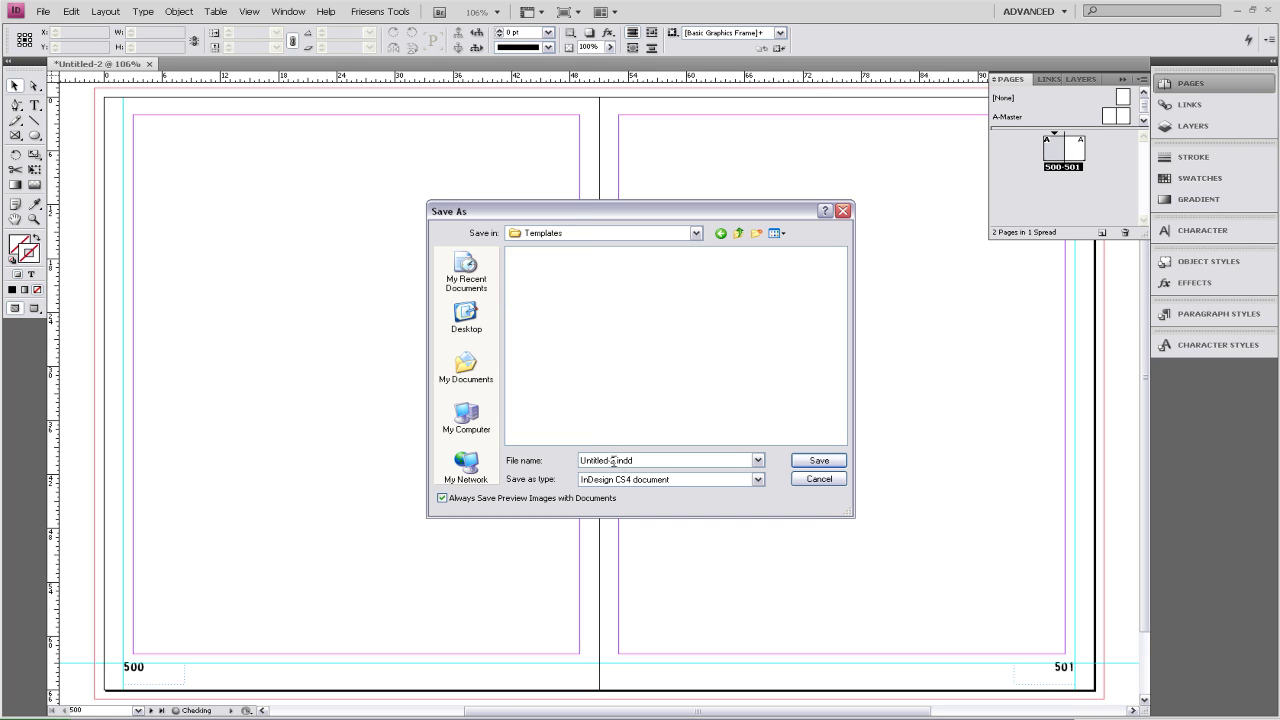
- Enter 'Two Page Template' as the file name, keeping the .indd extension
double_click(613, 460)
drag(615, 463, 578, 450)
text(N)
text(wo Page)
text( Te)
text(mplate)
- Save the file as an InDesign CS4 template, Two Page Template.indt
click(759, 483)
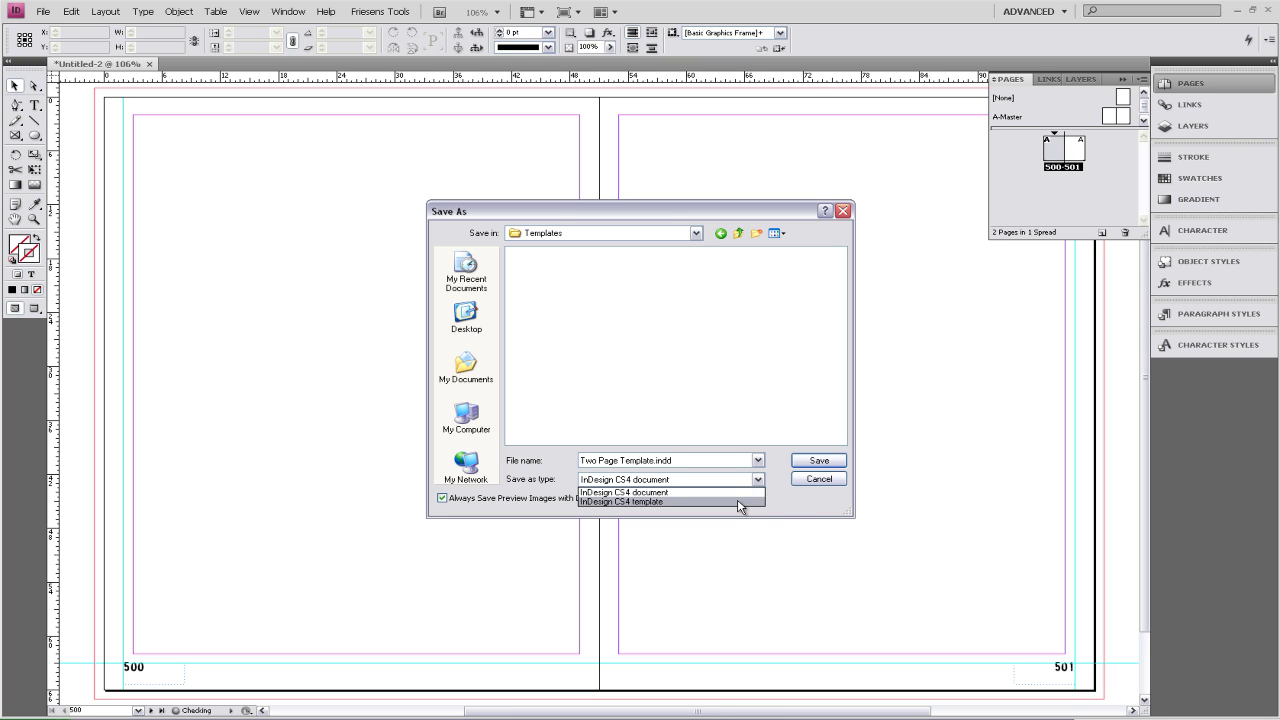
click(738, 504)
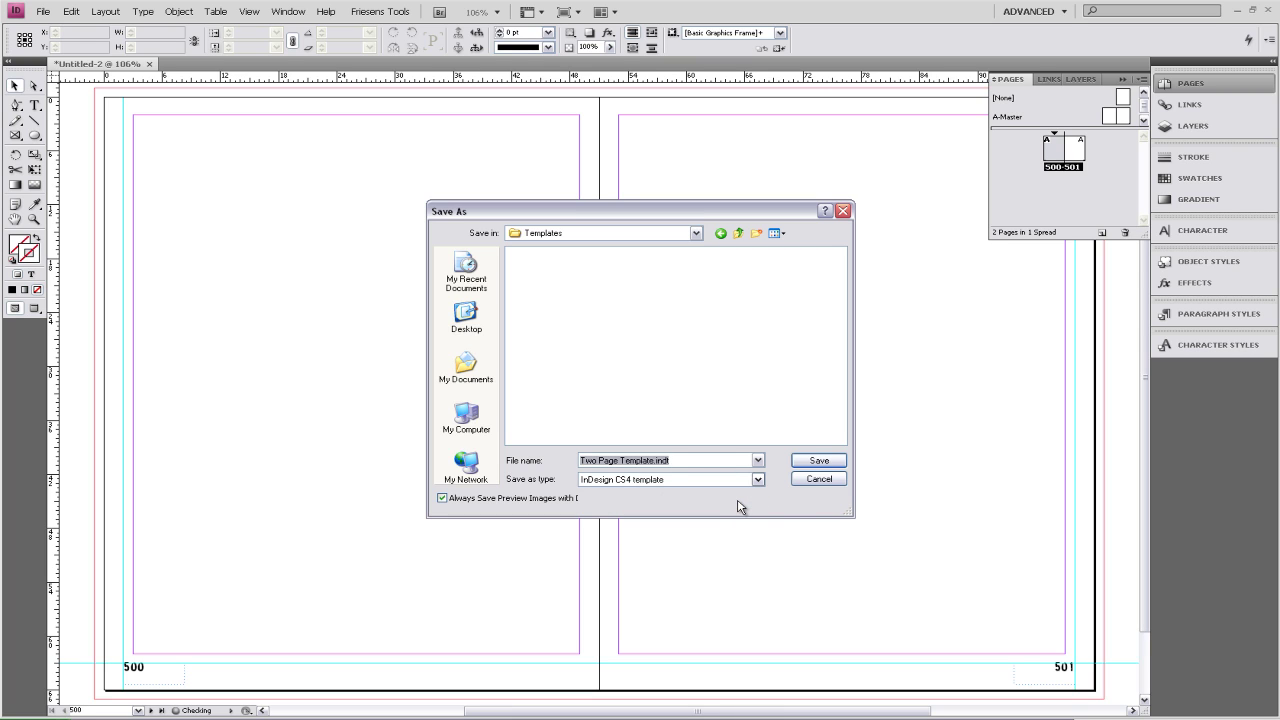
click(802, 464)
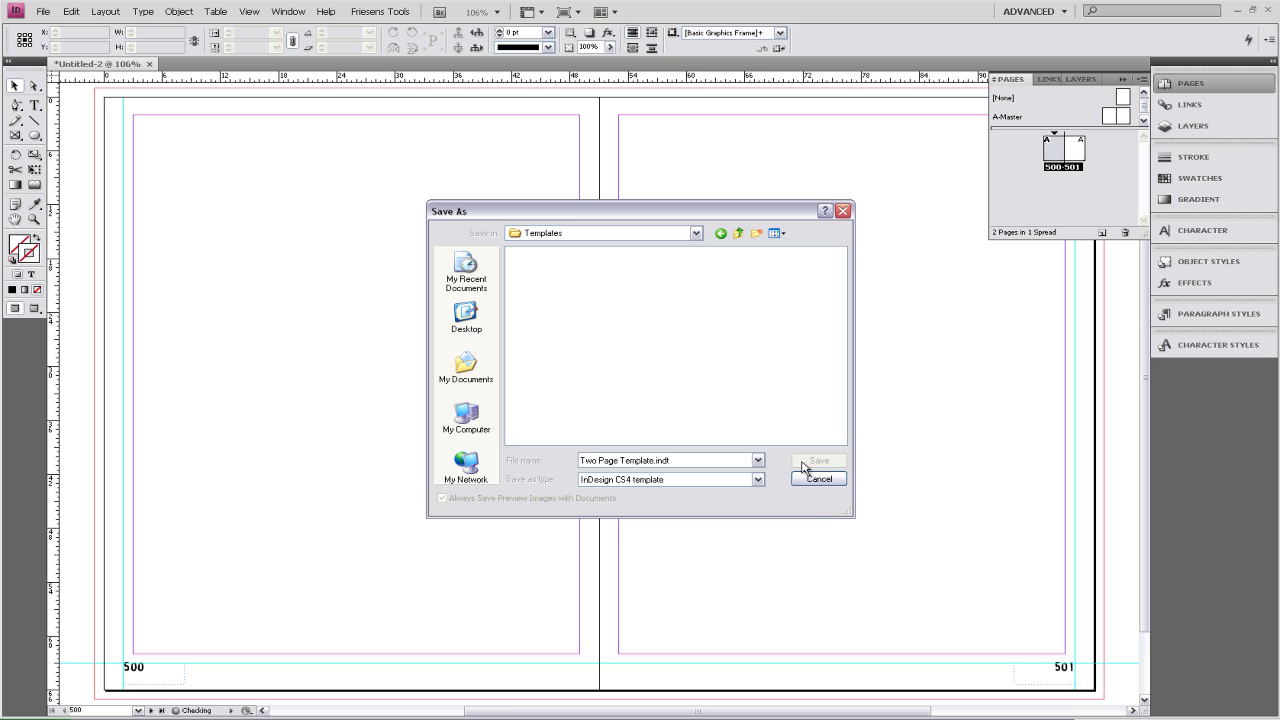